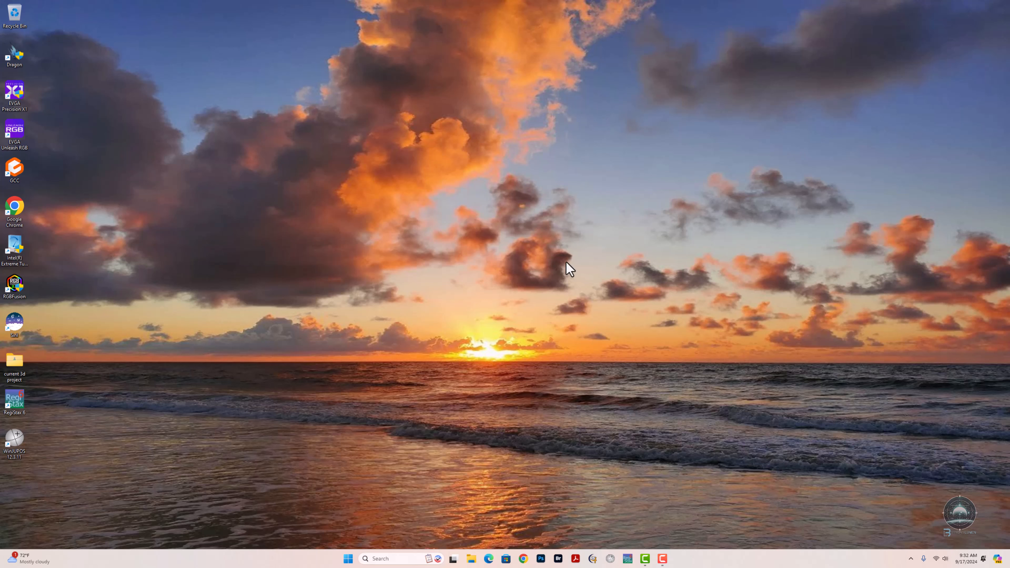
Visit jupos.org in Chrome, look at the WinJUPOS software download page, and close the browser
{"action": "left_click", "coordinate": [524, 559]}
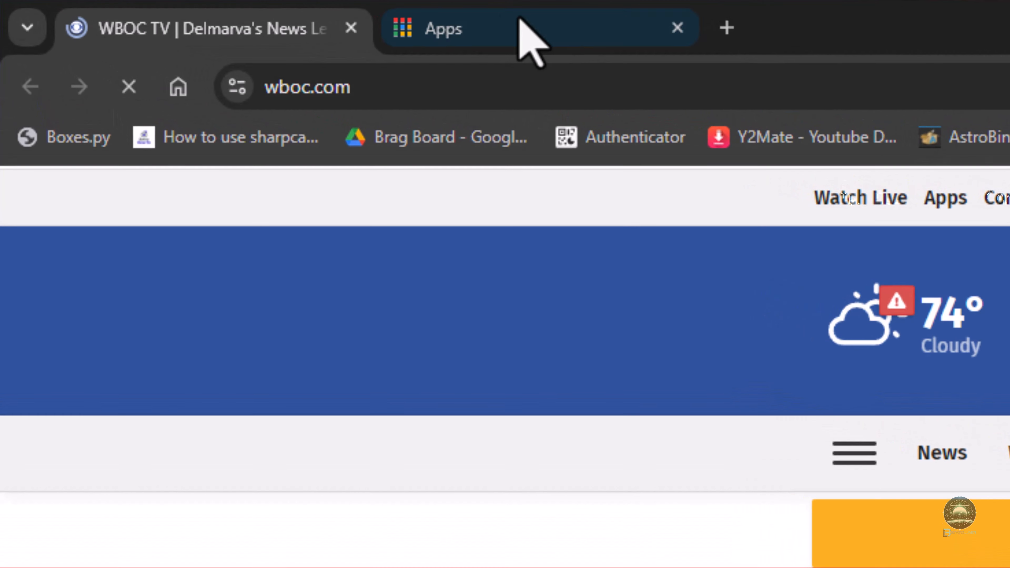
{"action": "left_click", "coordinate": [426, 90]}
{"action": "type", "text": "jupos"}
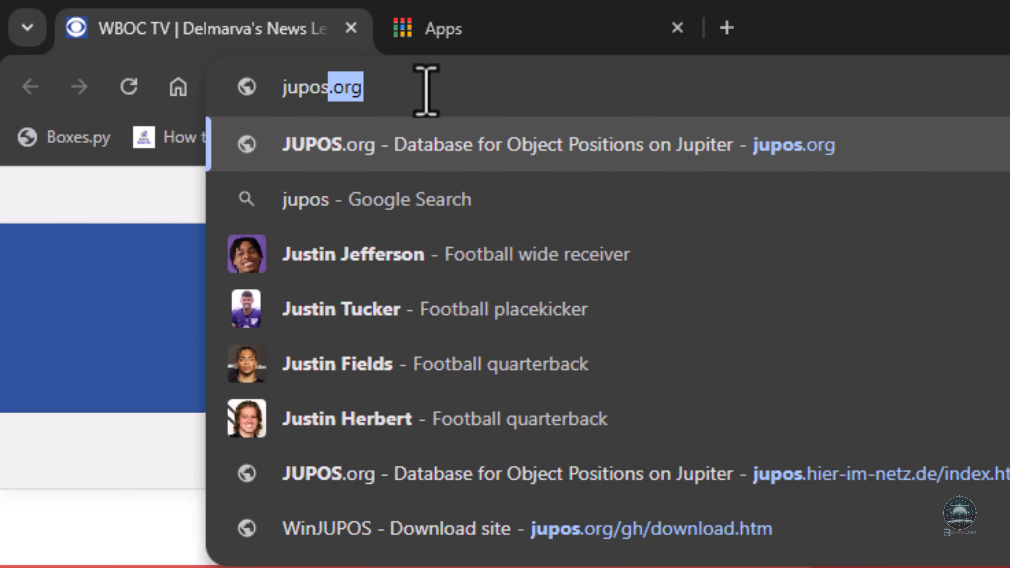
{"action": "key", "text": "Return"}
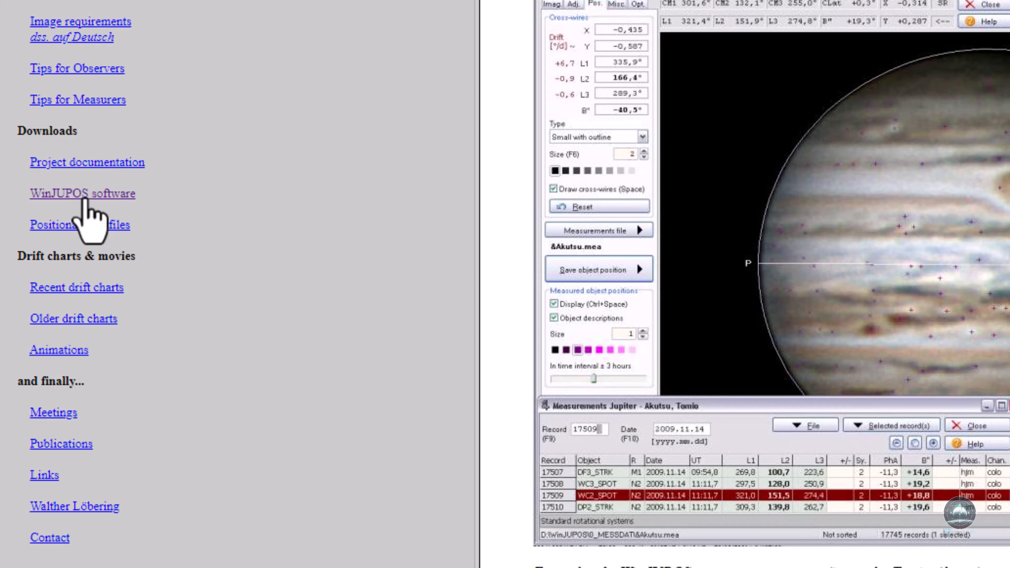
{"action": "left_click", "coordinate": [85, 195]}
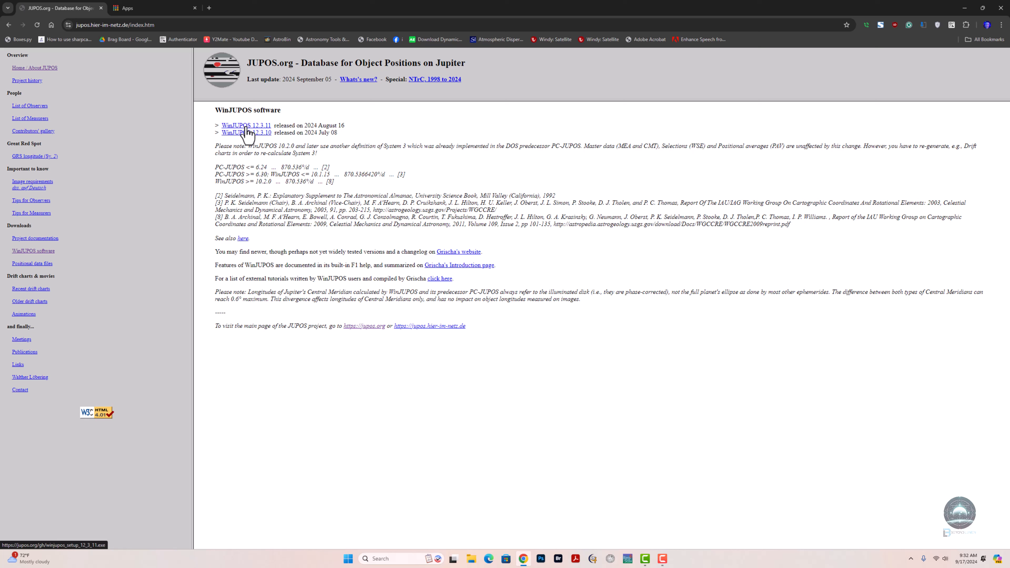
{"action": "left_click", "coordinate": [1002, 8]}
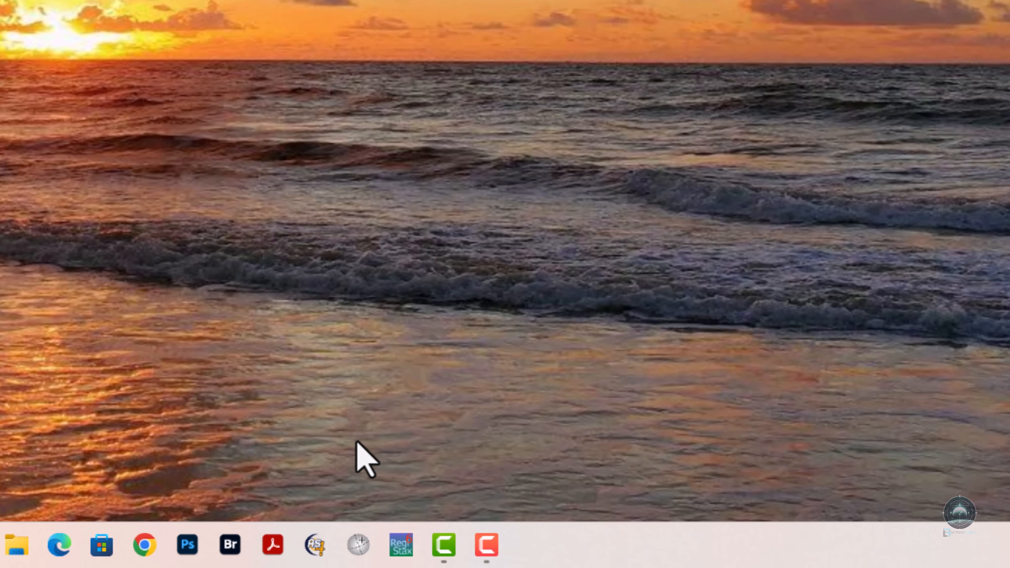
Launch WinJUPOS and choose Saturn as the celestial body
{"action": "left_click", "coordinate": [359, 545]}
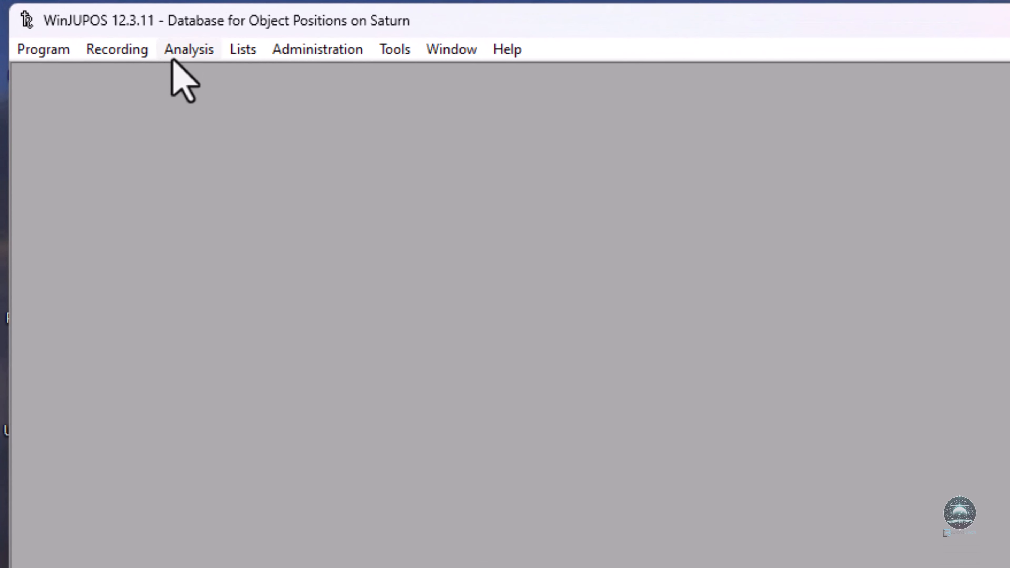
{"action": "left_click", "coordinate": [28, 52]}
{"action": "mouse_move", "coordinate": [52, 78]}
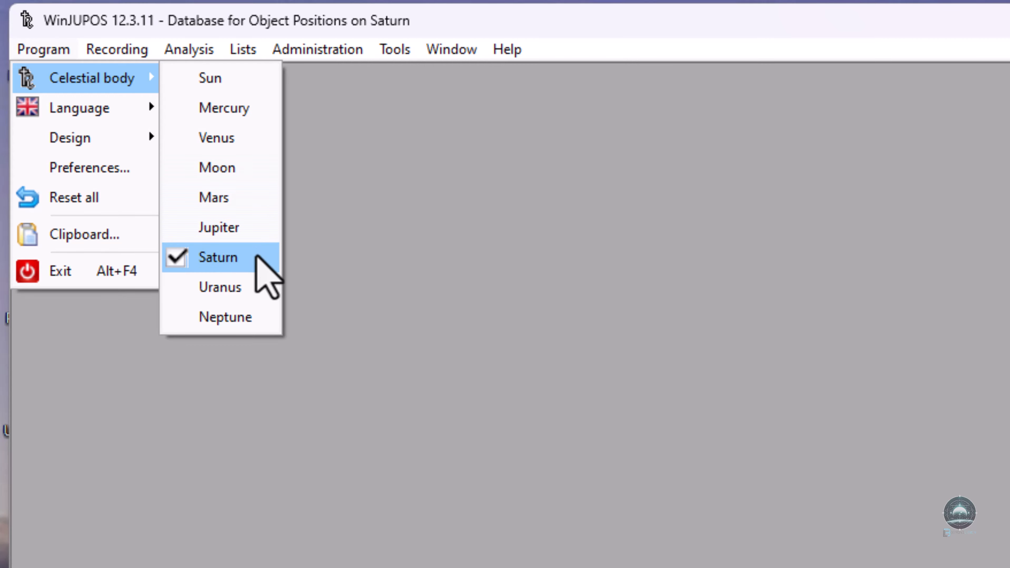
{"action": "left_click", "coordinate": [266, 274]}
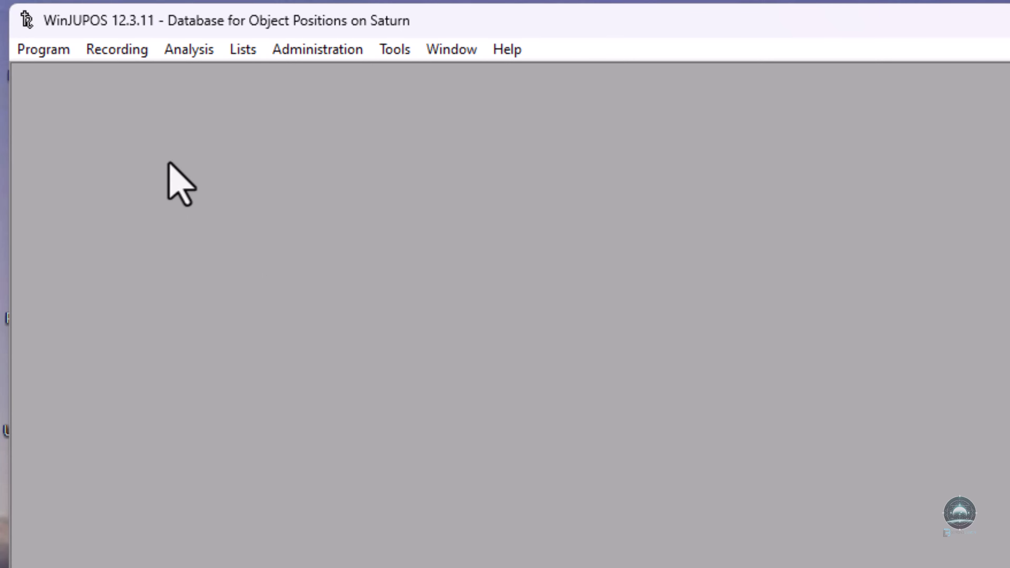
Open the image measurement window for recording Saturn images
{"action": "left_click", "coordinate": [116, 48]}
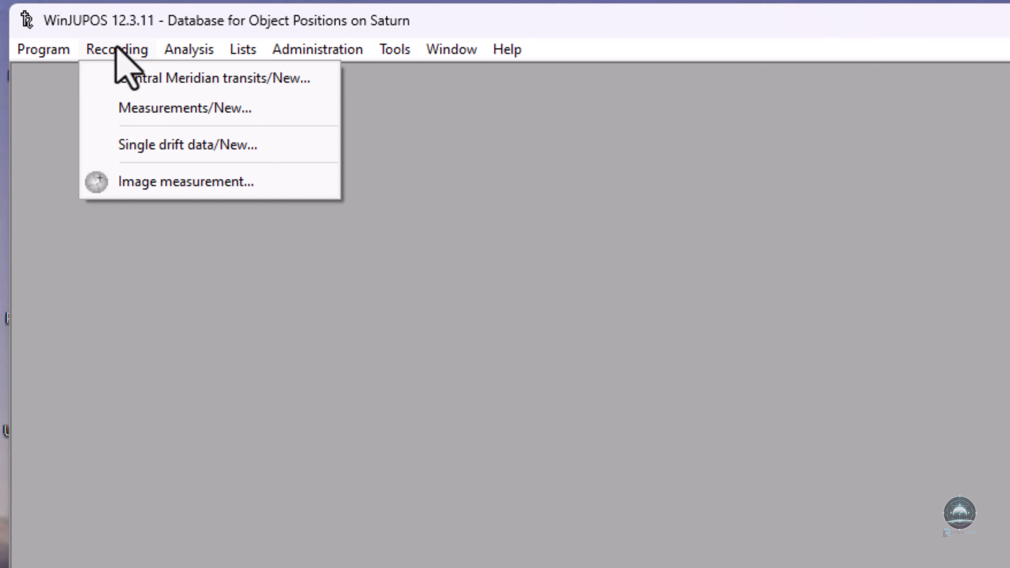
{"action": "left_click", "coordinate": [137, 197]}
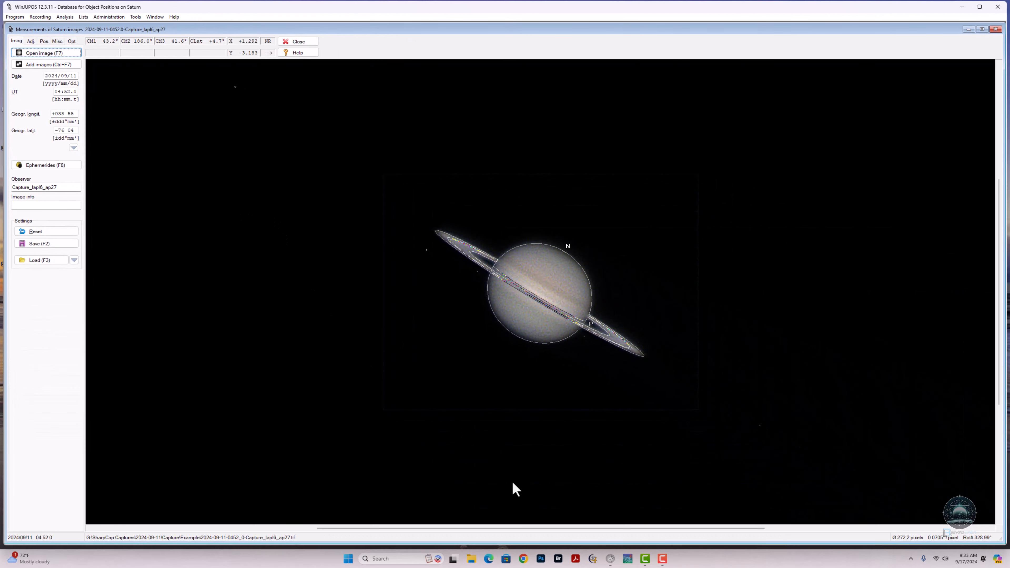
Switch to Chrome, search for "maps" and open Google Maps
{"action": "left_click", "coordinate": [523, 559]}
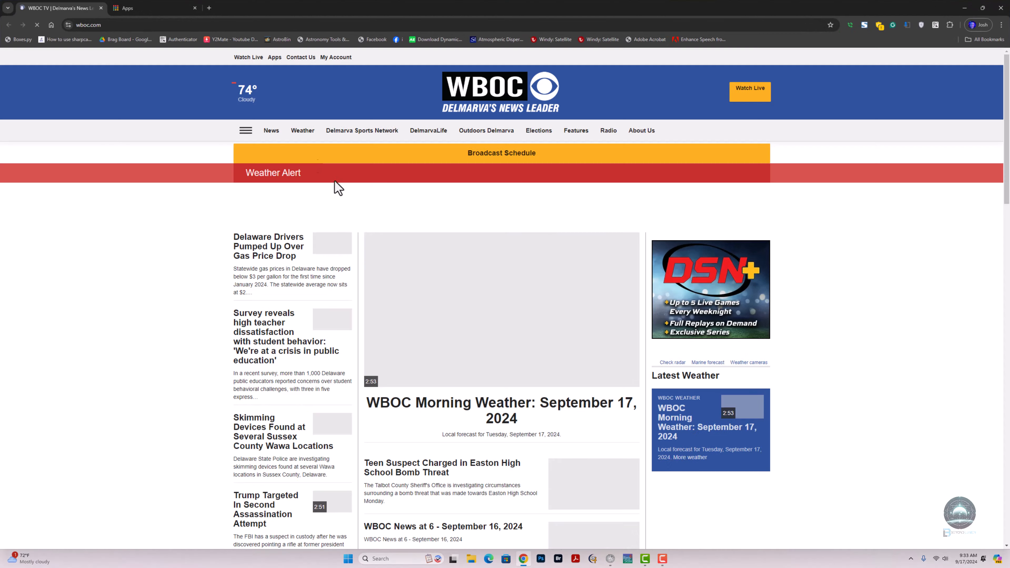
{"action": "left_click", "coordinate": [172, 25]}
{"action": "type", "text": "gp"}
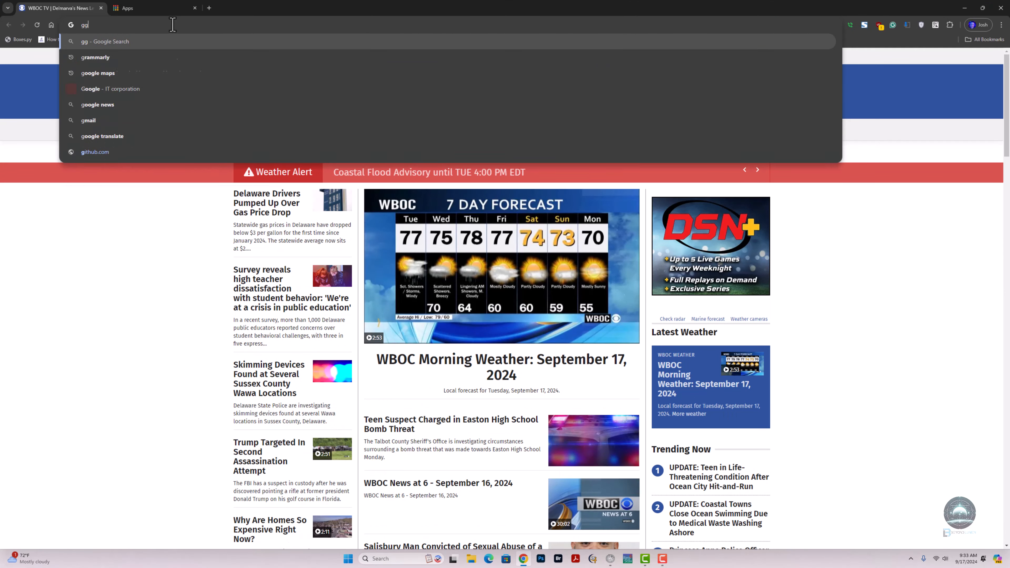
{"action": "key", "text": "BackSpace"}
{"action": "key", "text": "BackSpace"}
{"action": "type", "text": "maps"}
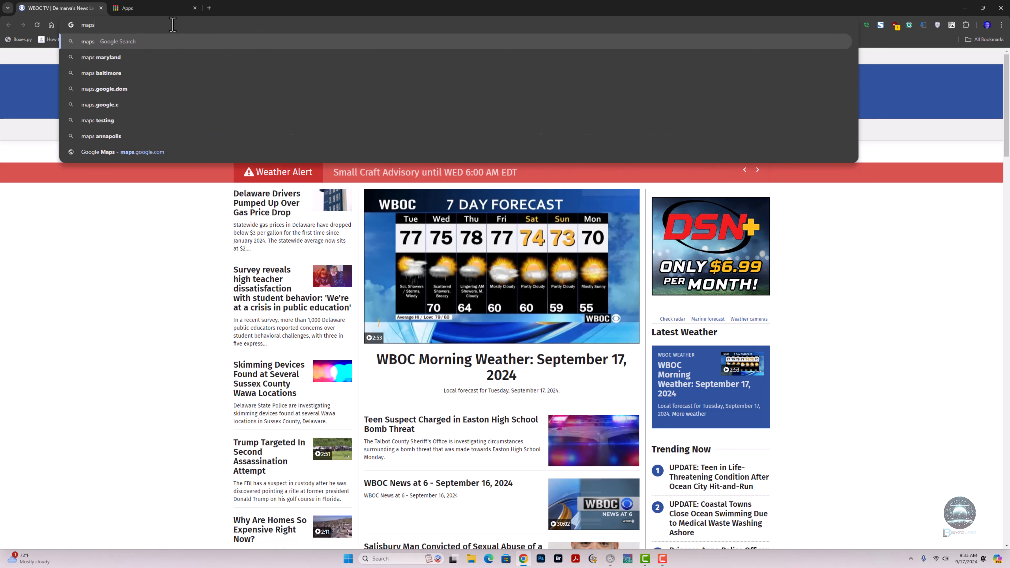
{"action": "key", "text": "Return"}
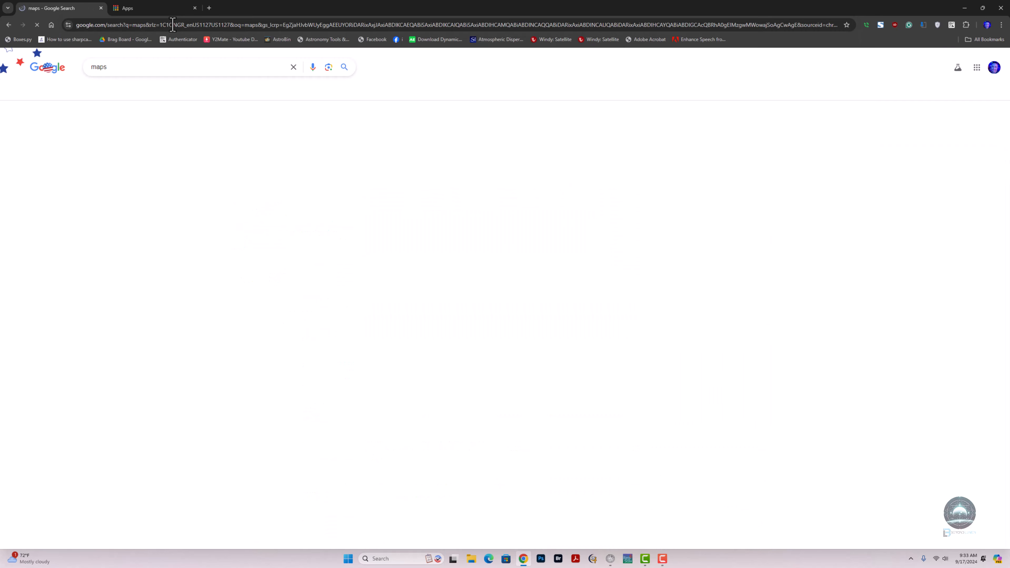
{"action": "left_click", "coordinate": [117, 138]}
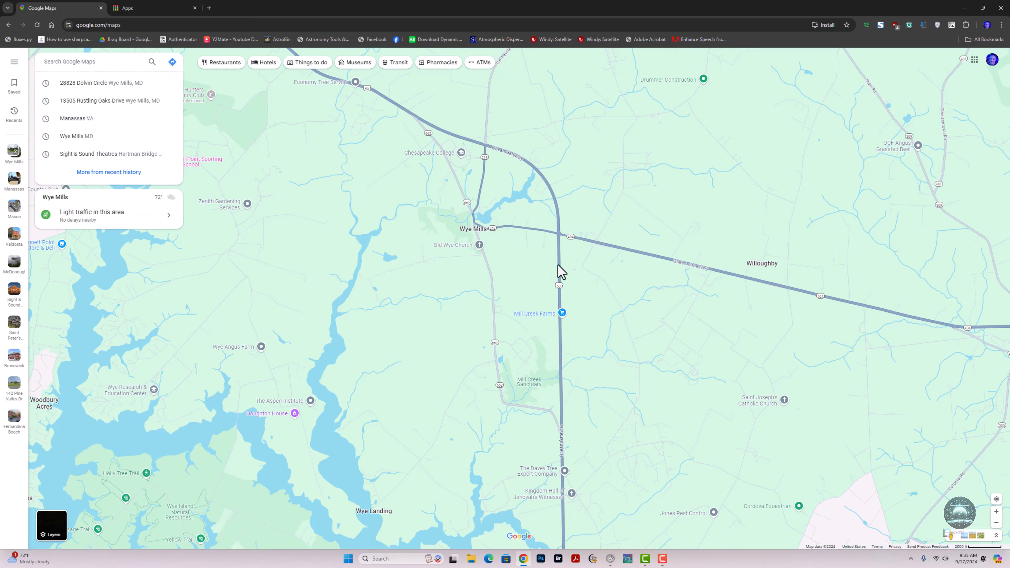
Look up the latitude and longitude of the observing site on the map
{"action": "scroll", "coordinate": [531, 386], "scroll_direction": "up", "scroll_amount": 1}
{"action": "scroll", "coordinate": [532, 334], "scroll_direction": "up", "scroll_amount": 5}
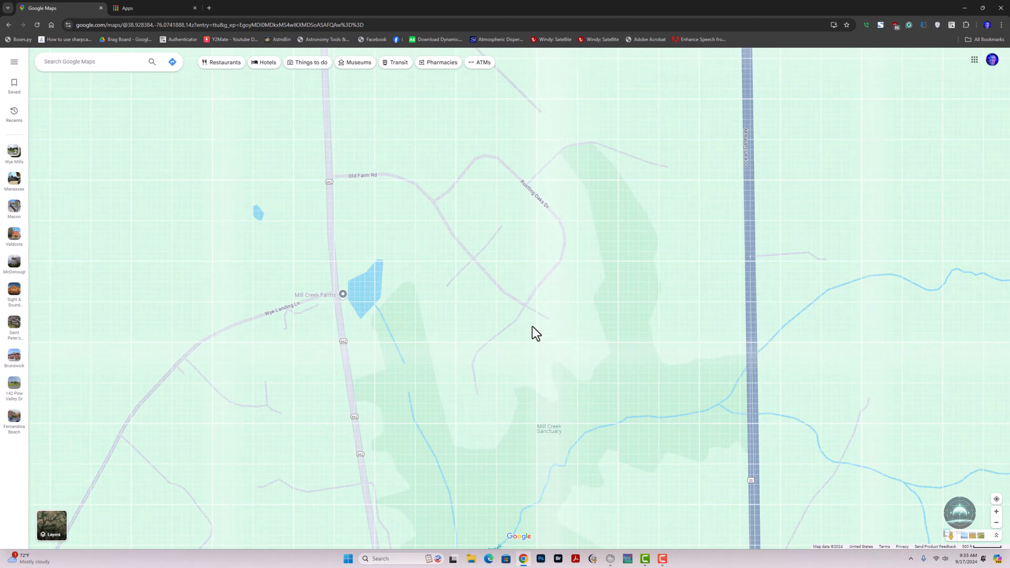
{"action": "right_click", "coordinate": [514, 193]}
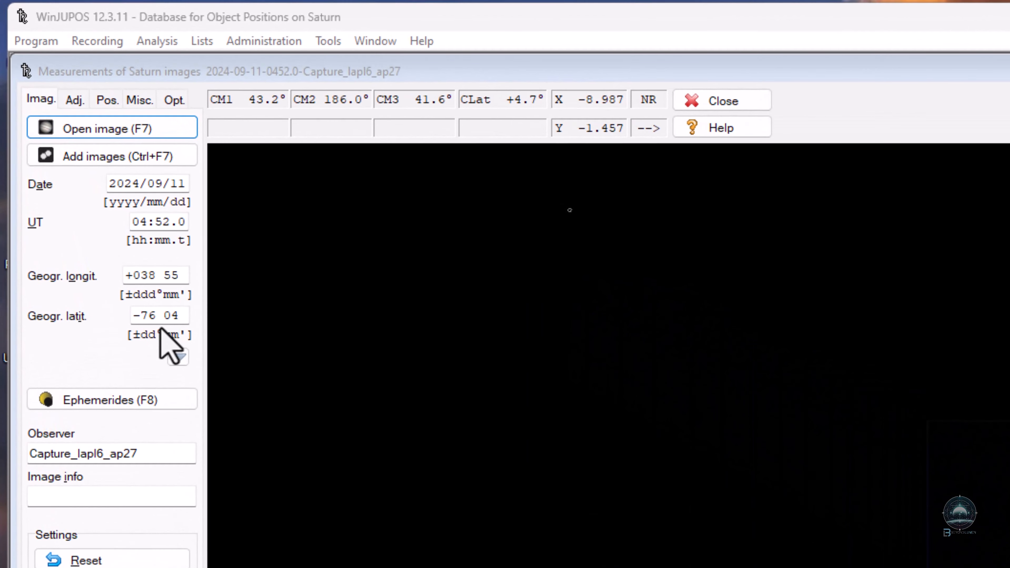
{"action": "left_click", "coordinate": [81, 129]}
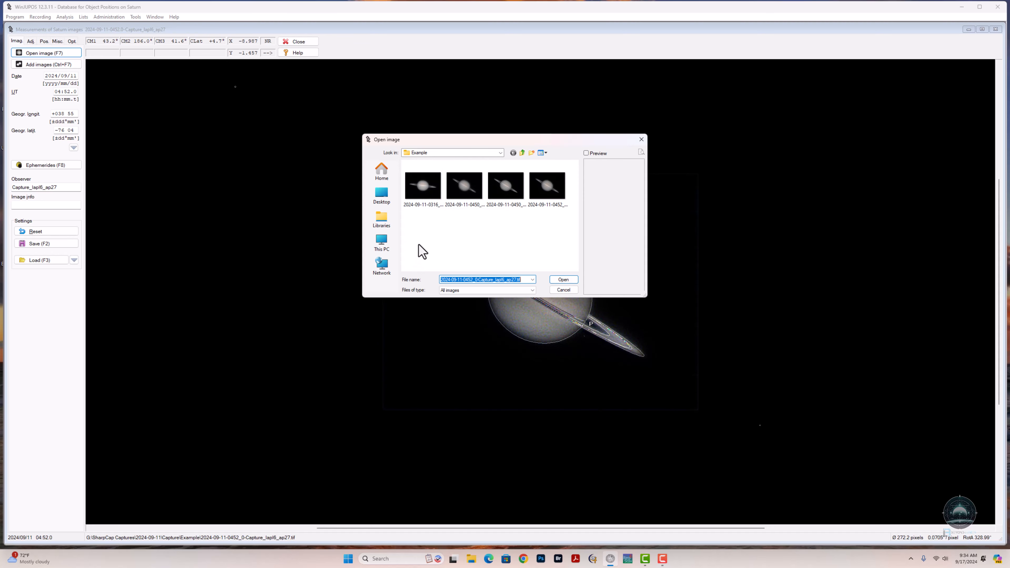
{"action": "left_click", "coordinate": [428, 190]}
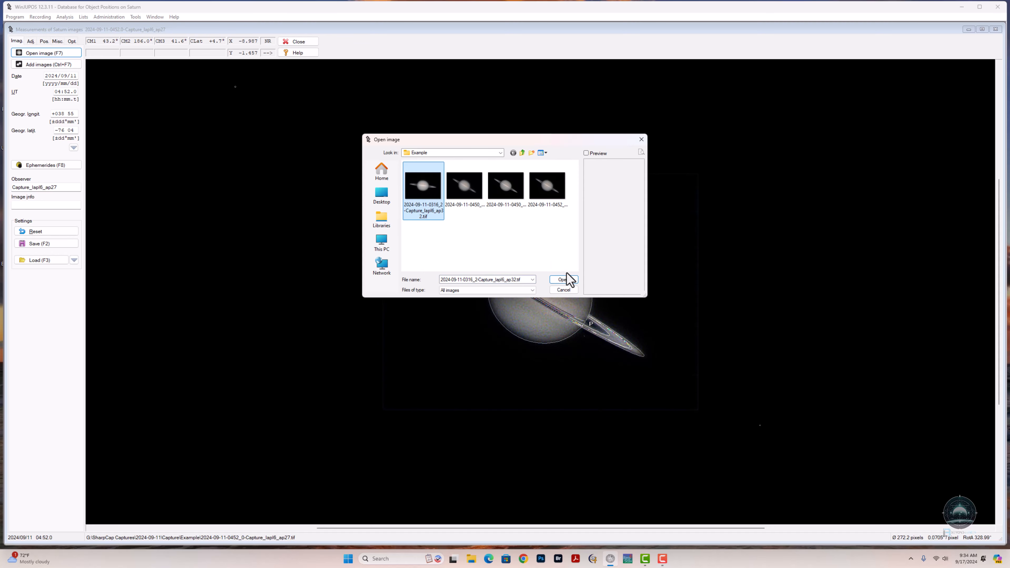
{"action": "left_click", "coordinate": [564, 284]}
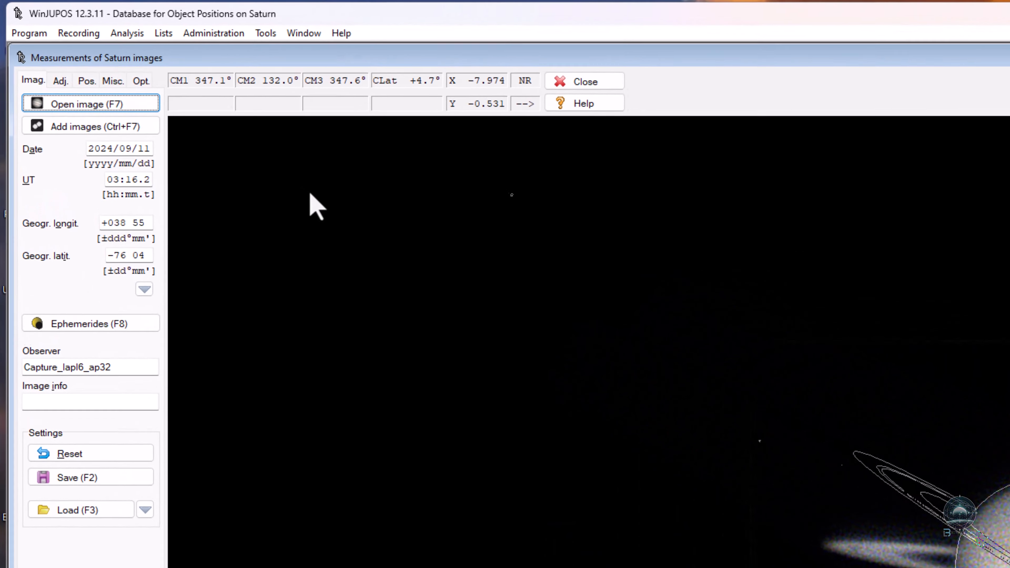
Show the image adjustment settings and rotate Saturn's outline frame in both directions, ending closer to the tilt of the photographed rings
{"action": "left_click", "coordinate": [61, 82]}
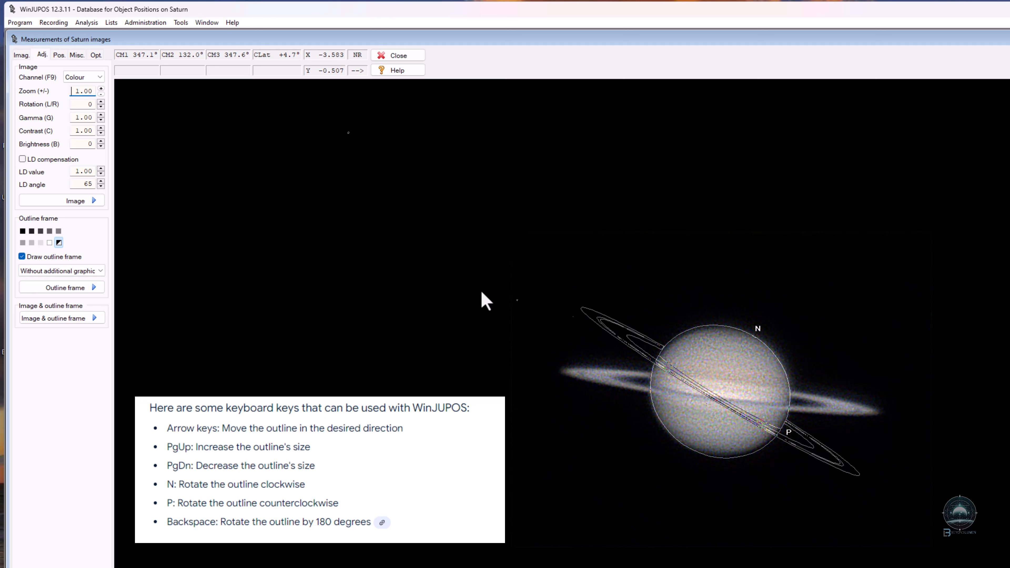
{"action": "key", "text": "n"}
{"action": "key", "text": "n"}
{"action": "key", "text": "n"}
{"action": "key", "text": "n"}
{"action": "key", "text": "n"}
{"action": "key", "text": "n"}
{"action": "key", "text": "n"}
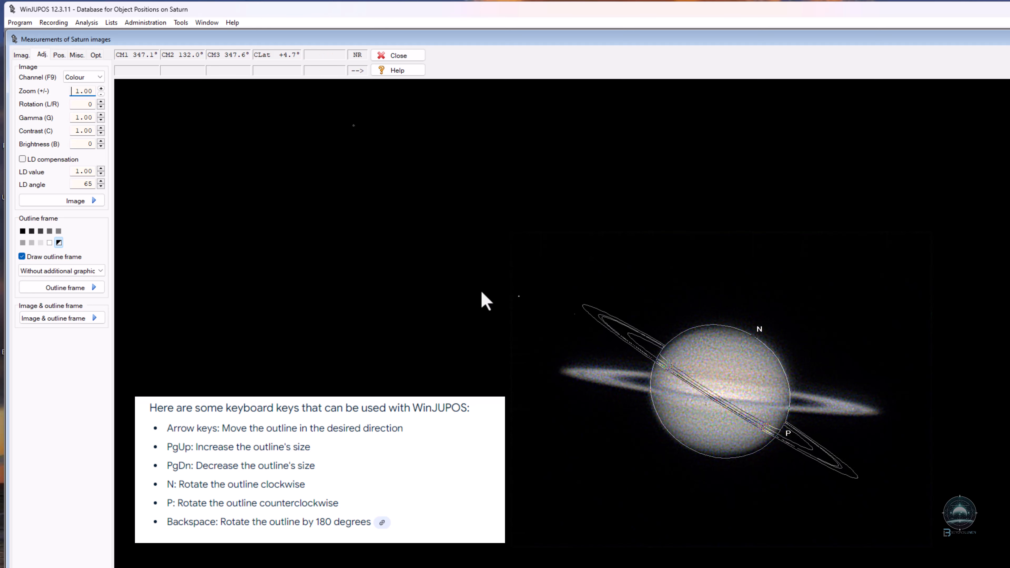
{"action": "key", "text": "n"}
{"action": "key", "text": "n"}
{"action": "key", "text": "n"}
{"action": "key", "text": "n"}
{"action": "key", "text": "n"}
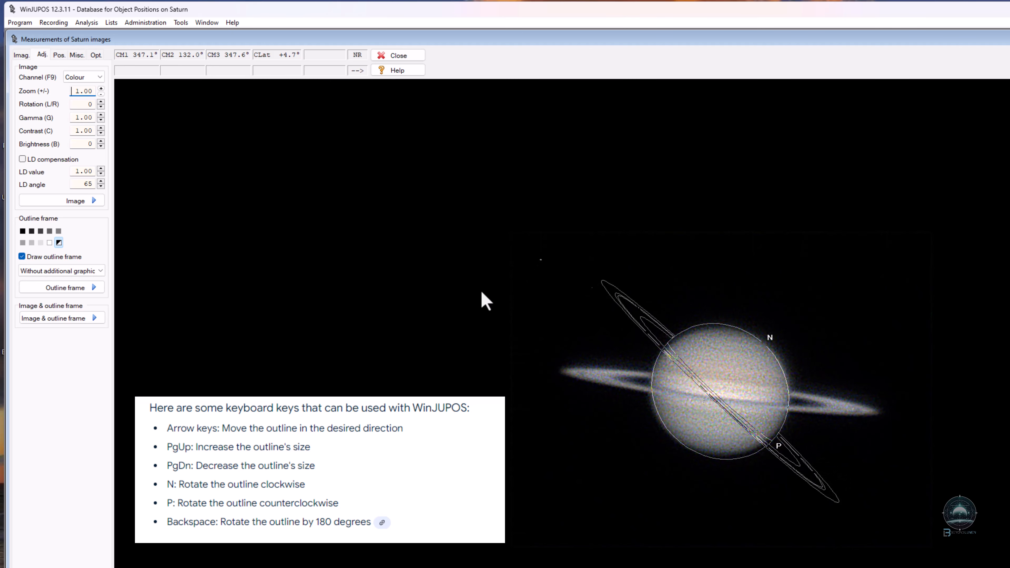
{"action": "key", "text": "n"}
{"action": "key", "text": "n"}
{"action": "key", "text": "n"}
{"action": "key", "text": "n"}
{"action": "key", "text": "n"}
{"action": "key", "text": "n"}
{"action": "key", "text": "n"}
{"action": "key", "text": "n"}
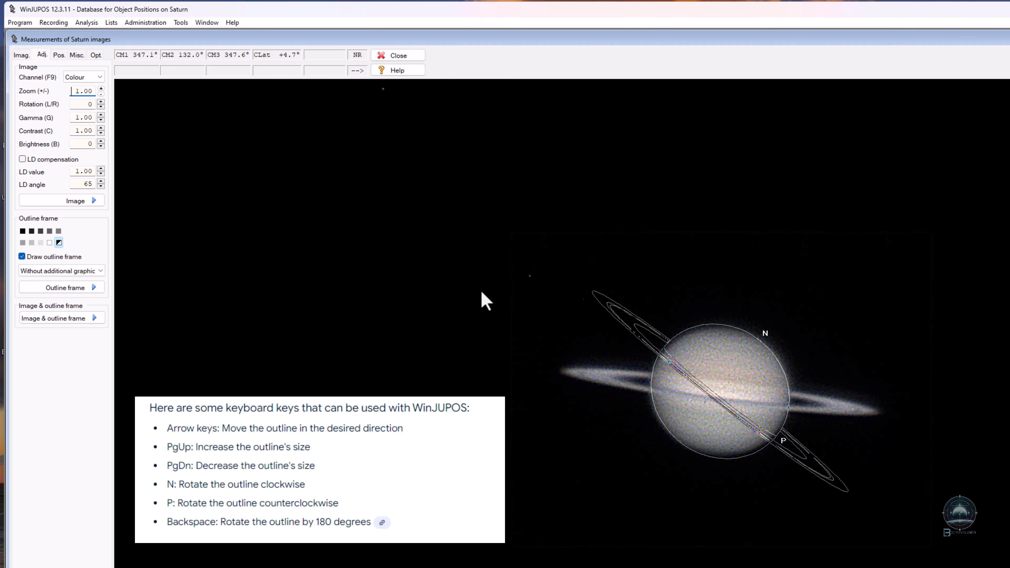
{"action": "key", "text": "n"}
{"action": "key", "text": "n"}
{"action": "key", "text": "n"}
{"action": "key", "text": "n"}
{"action": "key", "text": "n"}
{"action": "key", "text": "n"}
{"action": "key", "text": "n"}
{"action": "key", "text": "n"}
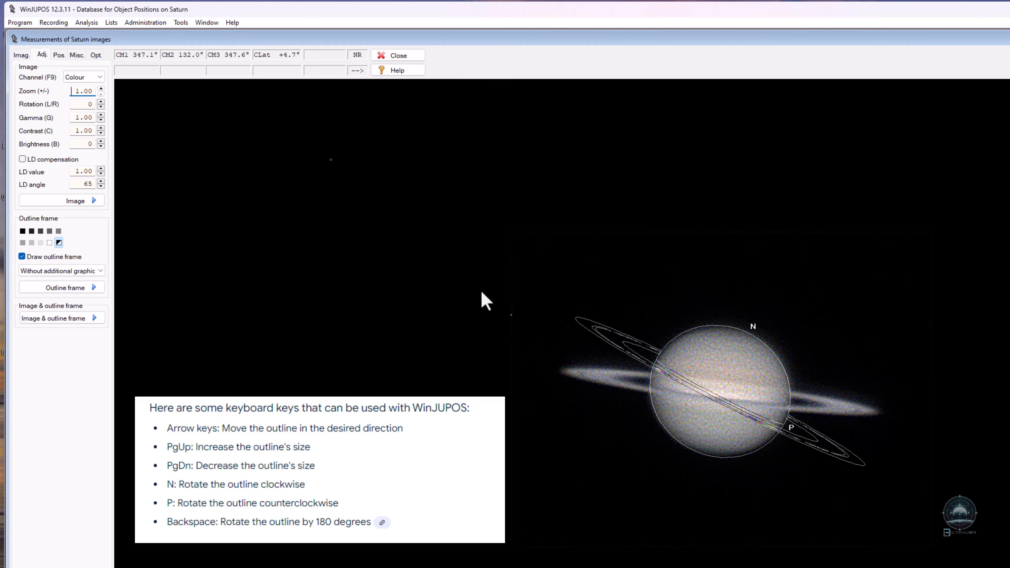
Enlarge the outline frame beyond Saturn's disc and shrink it back to the disc's edge
{"action": "key", "text": "Page_Up"}
{"action": "key", "text": "Page_Up"}
{"action": "key", "text": "Page_Up"}
{"action": "key", "text": "Page_Up"}
{"action": "key", "text": "Page_Up"}
{"action": "key", "text": "Page_Up"}
{"action": "key", "text": "Page_Up"}
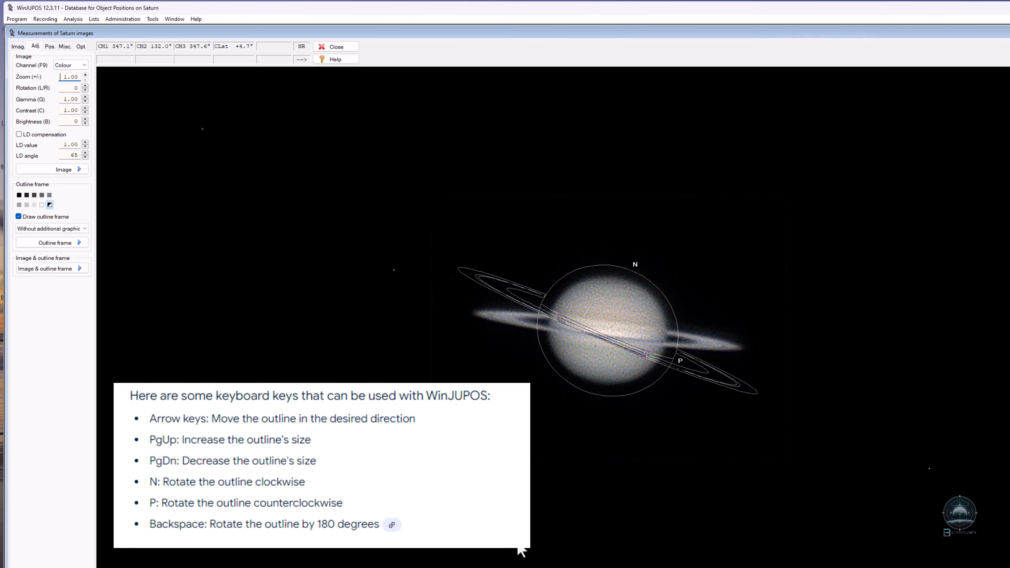
{"action": "key", "text": "Page_Down"}
{"action": "key", "text": "Page_Down"}
{"action": "key", "text": "Page_Down"}
{"action": "key", "text": "Page_Down"}
{"action": "key", "text": "Page_Down"}
{"action": "key", "text": "Page_Down"}
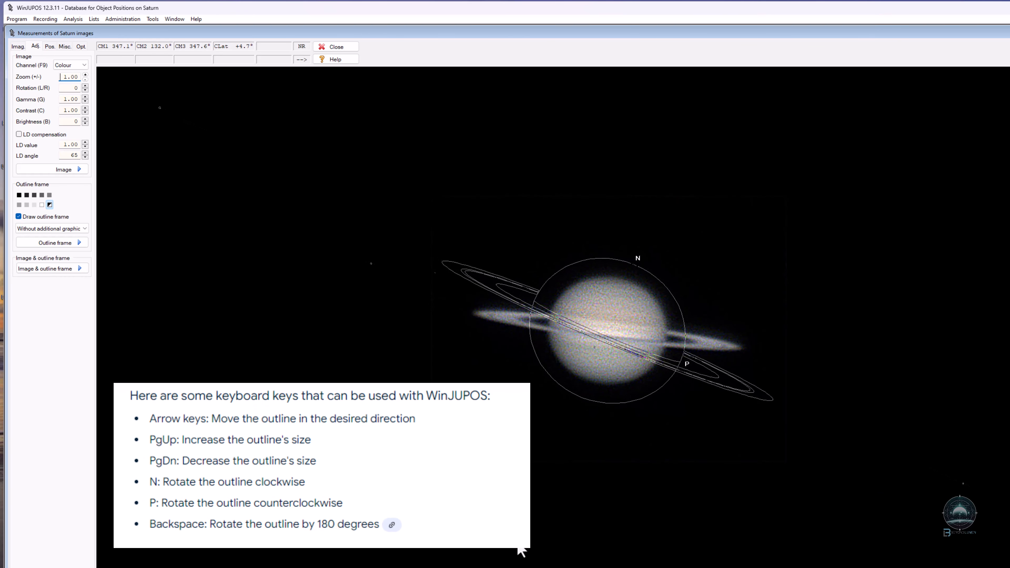
{"action": "key", "text": "Page_Down"}
{"action": "key", "text": "Page_Down"}
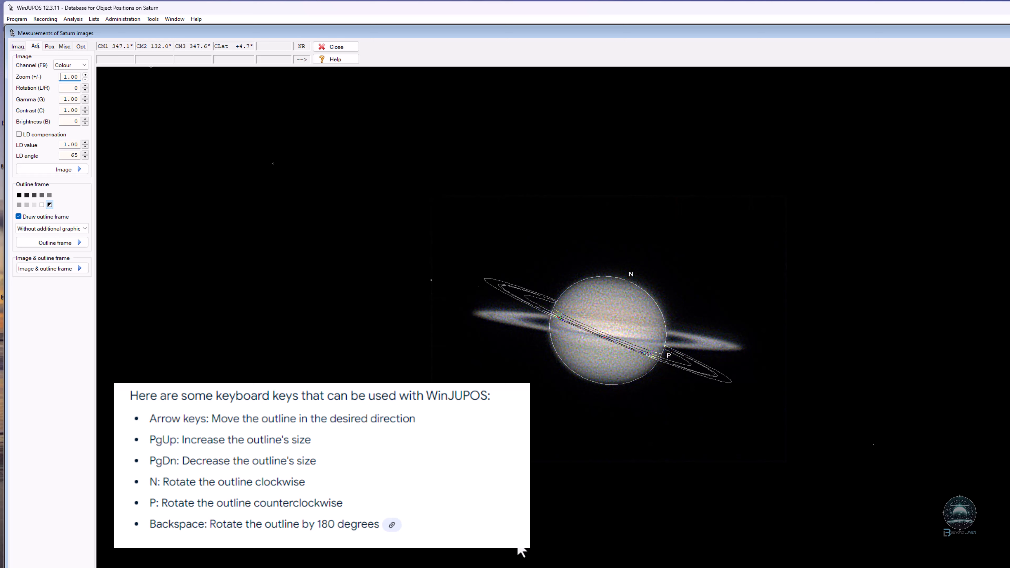
Hide the outline frame to view Saturn unobstructed, and show it again
{"action": "key", "text": "space"}
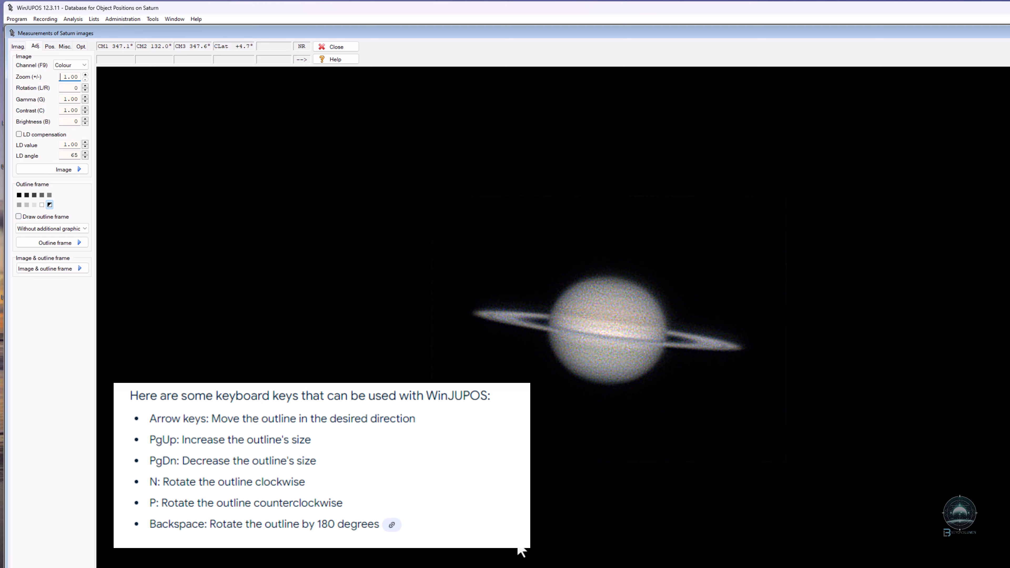
{"action": "key", "text": "space"}
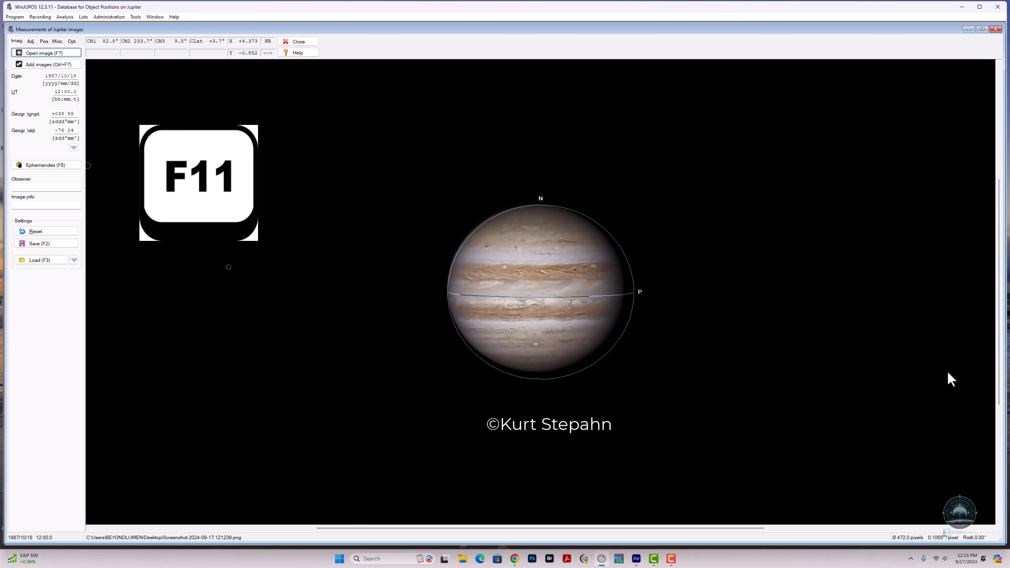
Automatically fit the outline frame to the planet in the Jupiter image
{"action": "key", "text": "F11"}
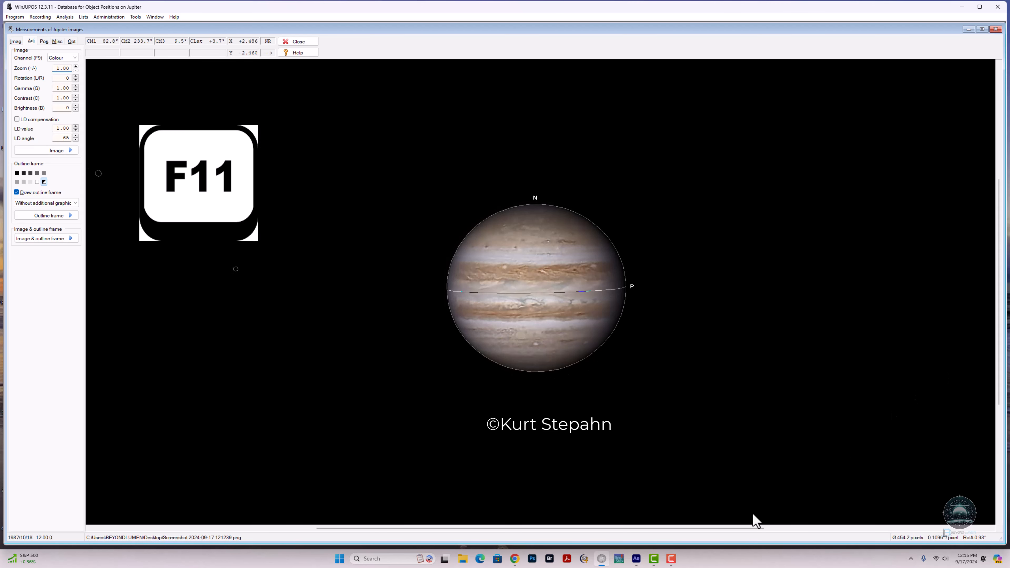
{"action": "left_click", "coordinate": [674, 560]}
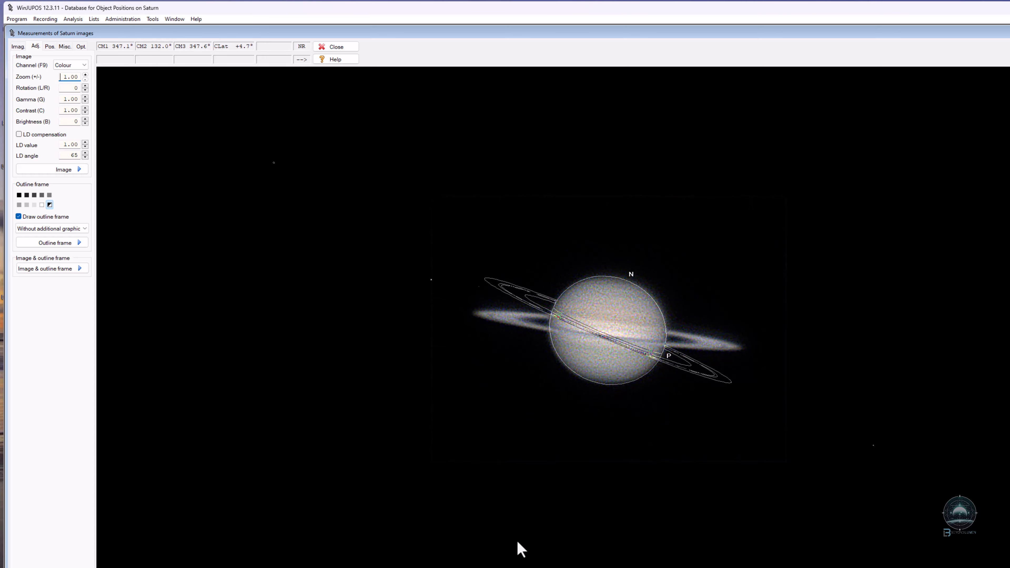
Rotate and resize the Saturn outline frame until it matches the planet's disc and rings
{"action": "key", "text": "n"}
{"action": "key", "text": "n"}
{"action": "key", "text": "n"}
{"action": "key", "text": "n"}
{"action": "key", "text": "n"}
{"action": "key", "text": "n"}
{"action": "key", "text": "n"}
{"action": "key", "text": "n"}
{"action": "key", "text": "Page_Up"}
{"action": "key", "text": "Page_Up"}
{"action": "key", "text": "Page_Up"}
{"action": "key", "text": "n"}
{"action": "key", "text": "n"}
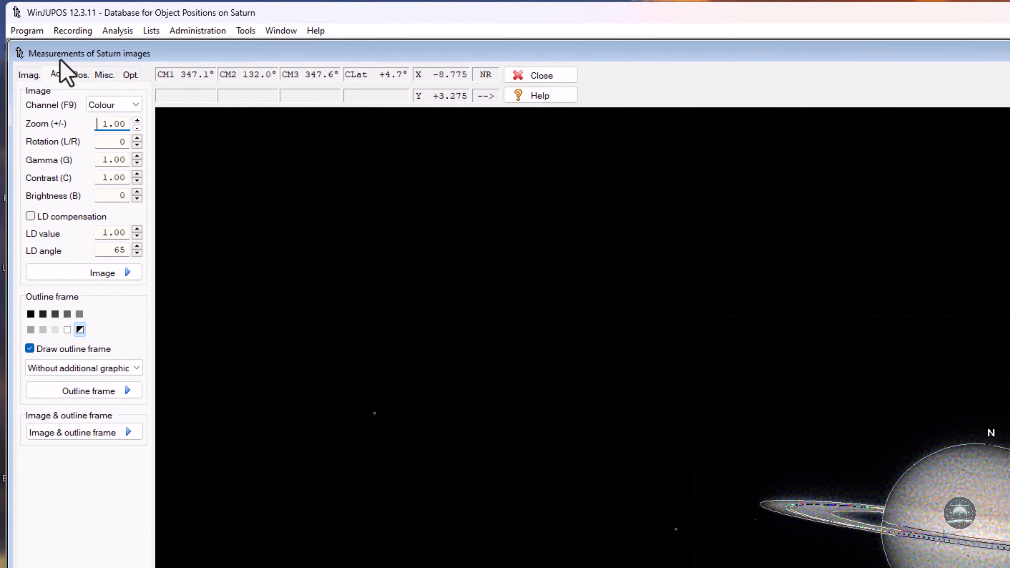
Save the first Saturn image's measurement settings as 2024-09-11-0316.2-Capture_lapl6_ap32.ims in the win folder
{"action": "left_click", "coordinate": [30, 75]}
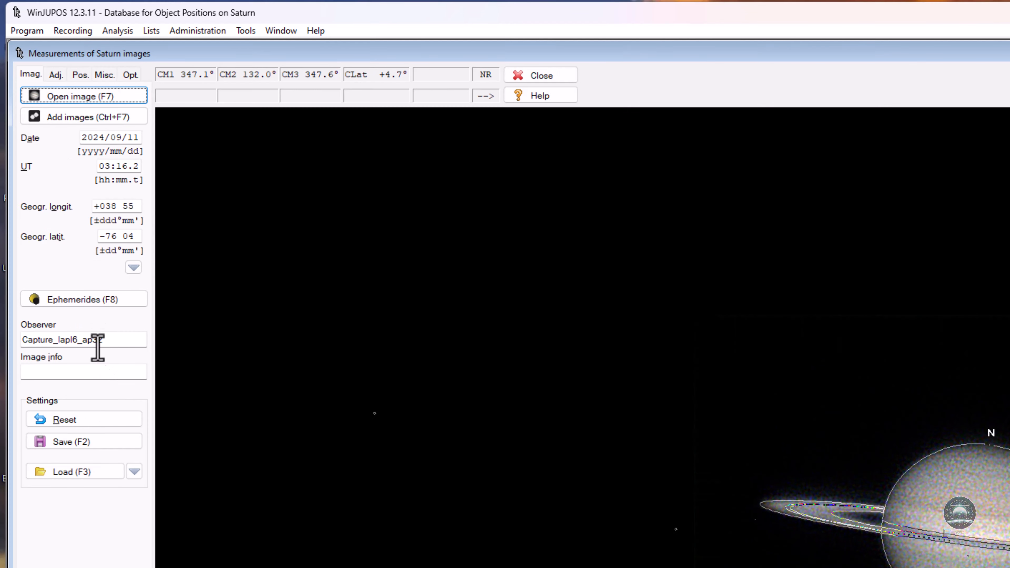
{"action": "left_click", "coordinate": [81, 442]}
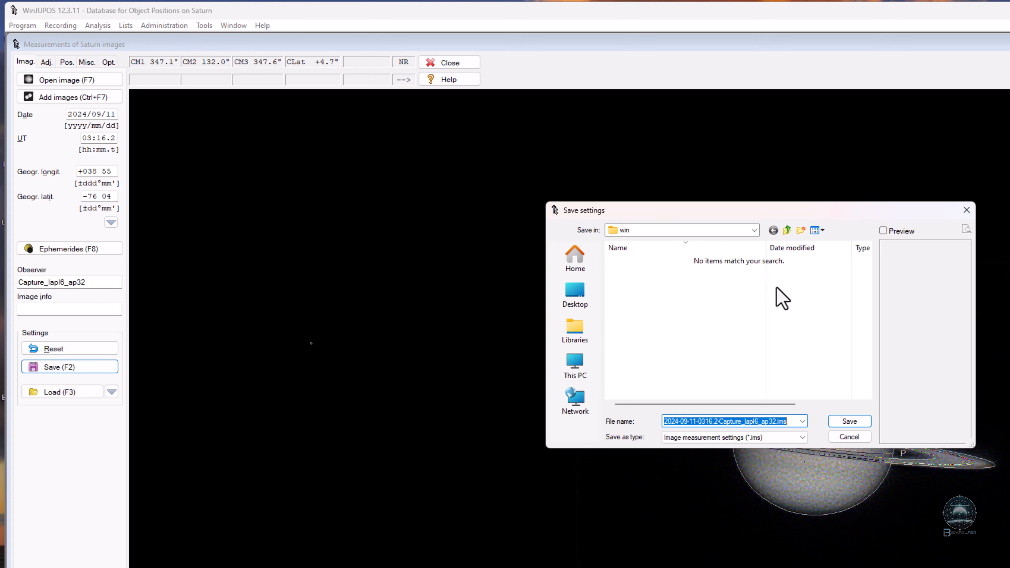
{"action": "left_click", "coordinate": [857, 421]}
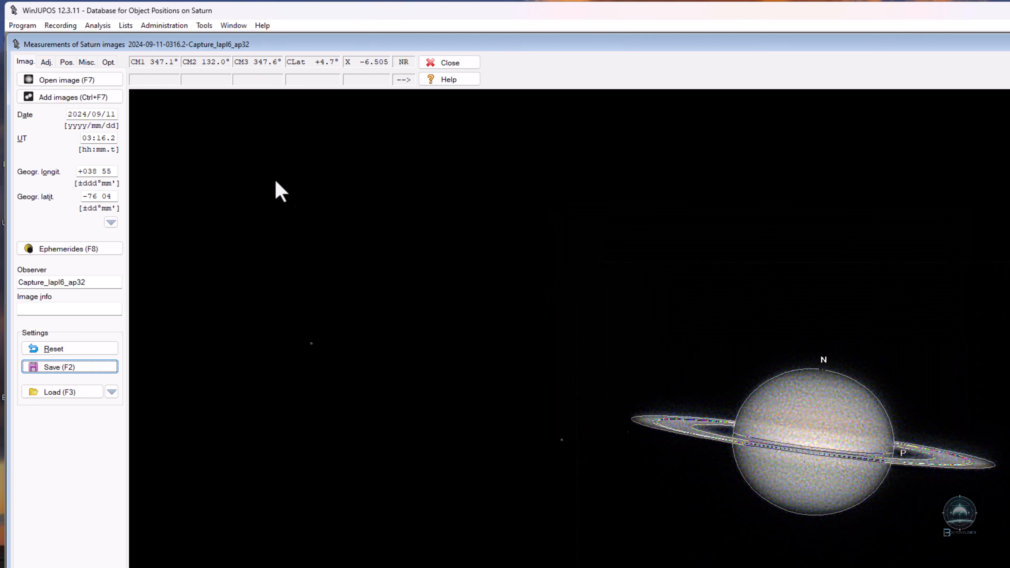
Open the second Saturn image, captured at 04:50.3 UT, and align the outline frame to its tilted disc and rings
{"action": "left_click", "coordinate": [79, 81]}
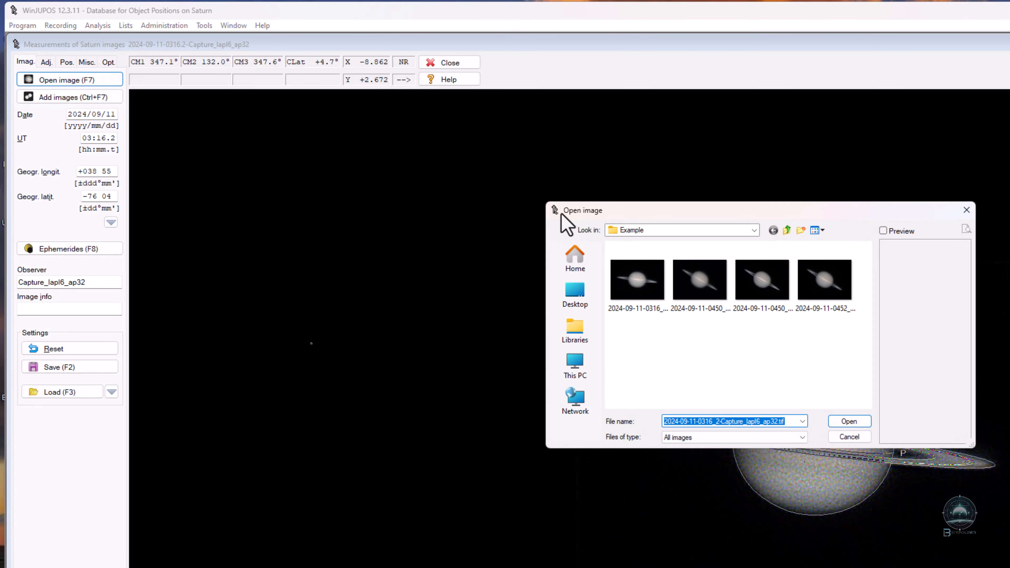
{"action": "left_click", "coordinate": [700, 280]}
{"action": "left_click", "coordinate": [863, 423]}
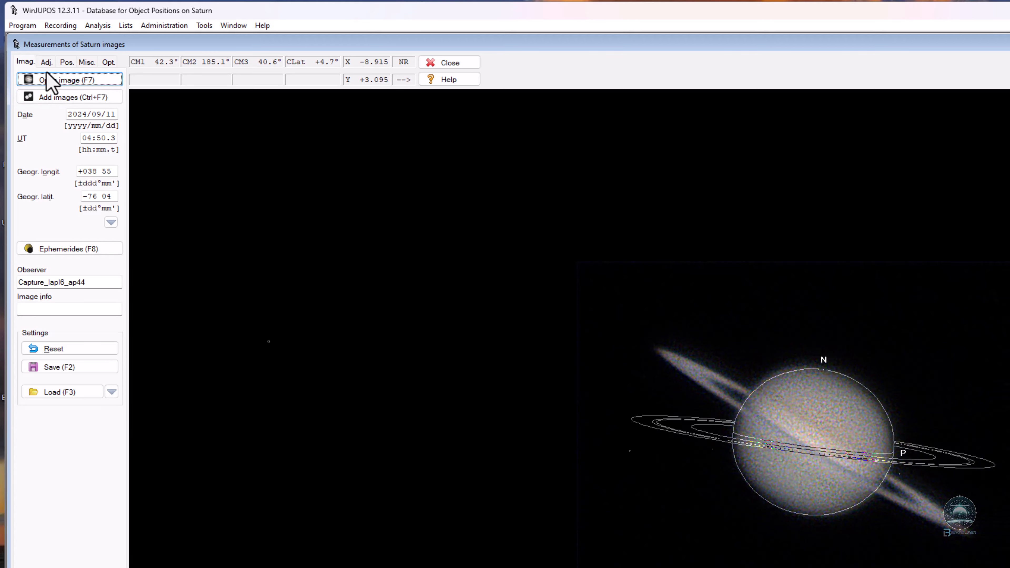
{"action": "left_click", "coordinate": [46, 62]}
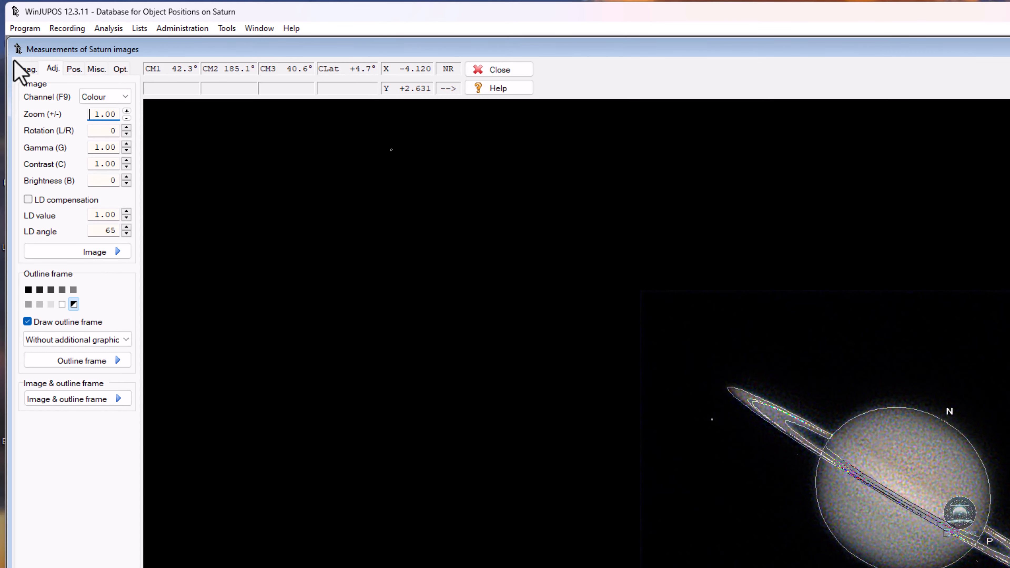
Save the aligned image's measurement settings as 2024-09-11-0450.3-Capture_lapl6_ap44.ims in the win folder
{"action": "left_click", "coordinate": [21, 67]}
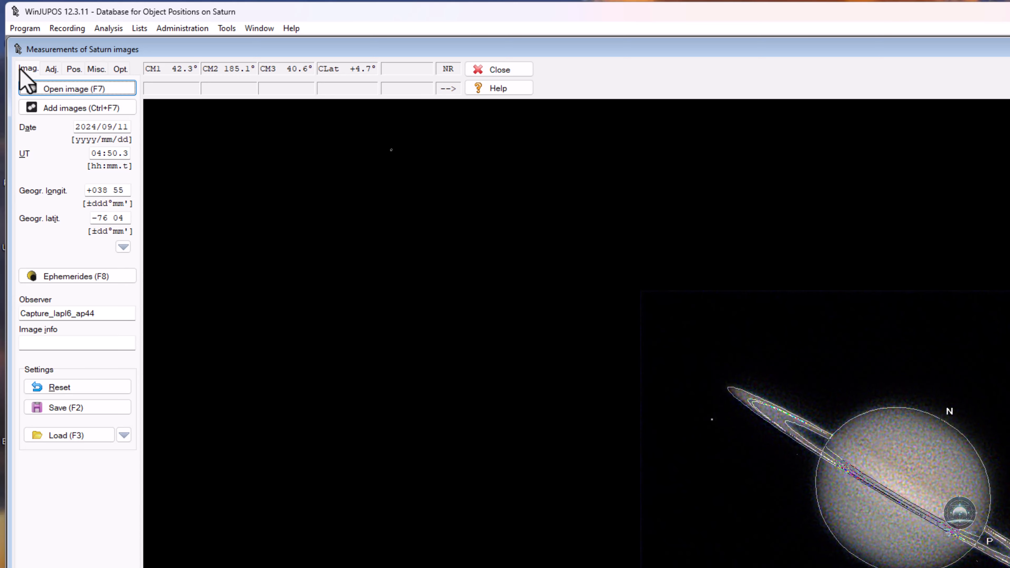
{"action": "left_click", "coordinate": [101, 409]}
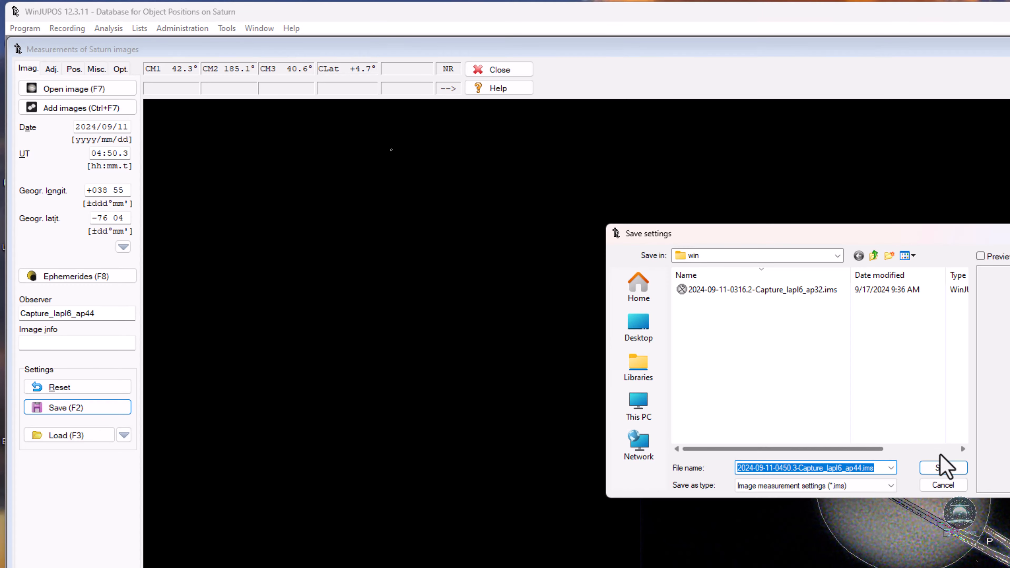
{"action": "left_click", "coordinate": [944, 468]}
{"action": "left_click", "coordinate": [82, 90]}
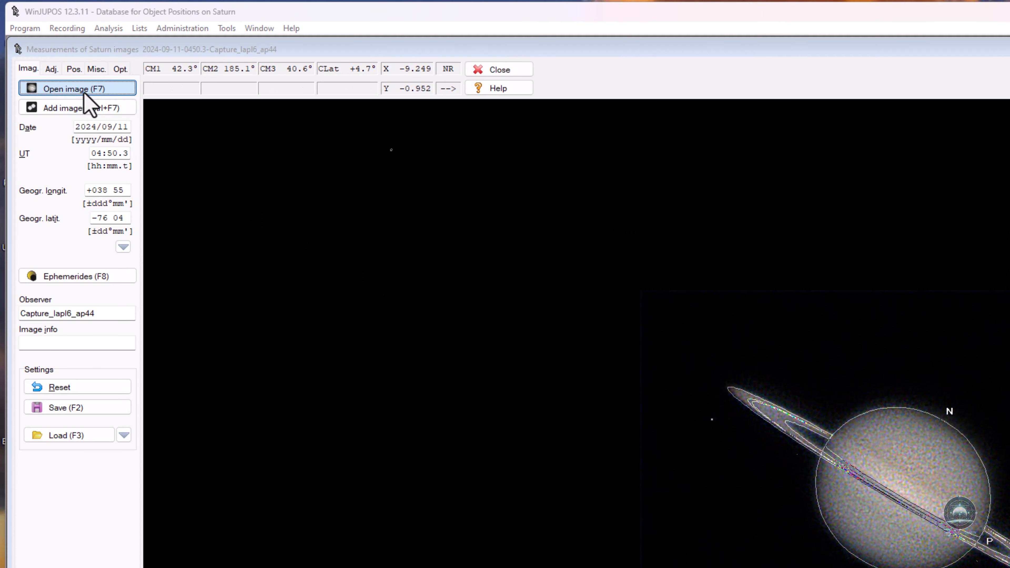
{"action": "left_click", "coordinate": [846, 315]}
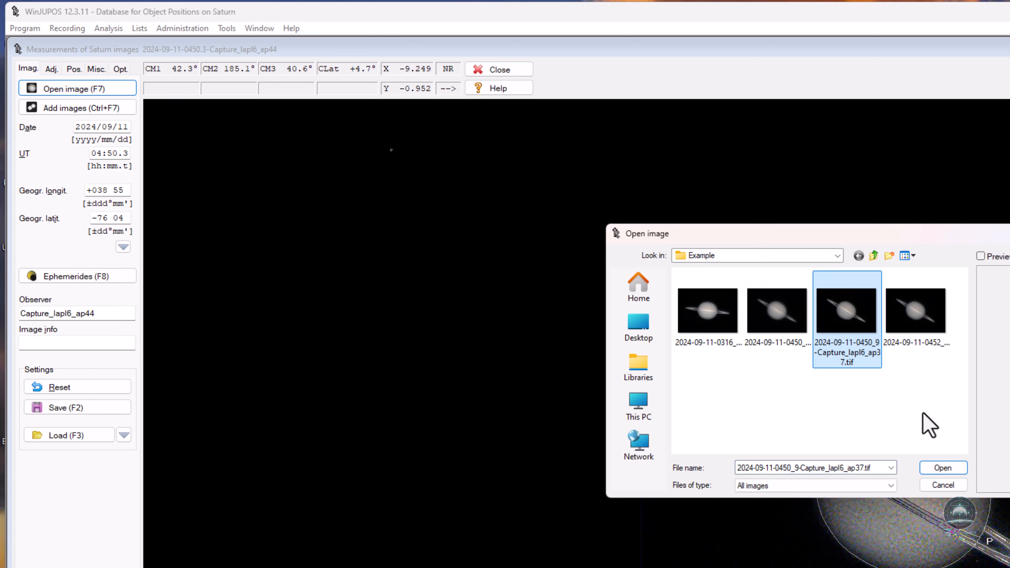
{"action": "left_click", "coordinate": [943, 468]}
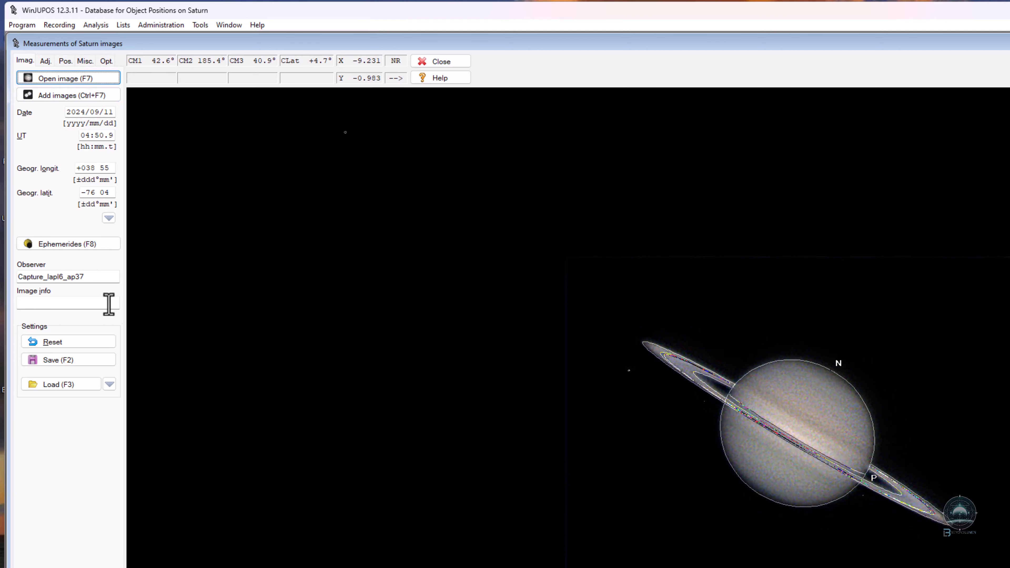
{"action": "left_click", "coordinate": [102, 361]}
{"action": "left_click", "coordinate": [849, 412]}
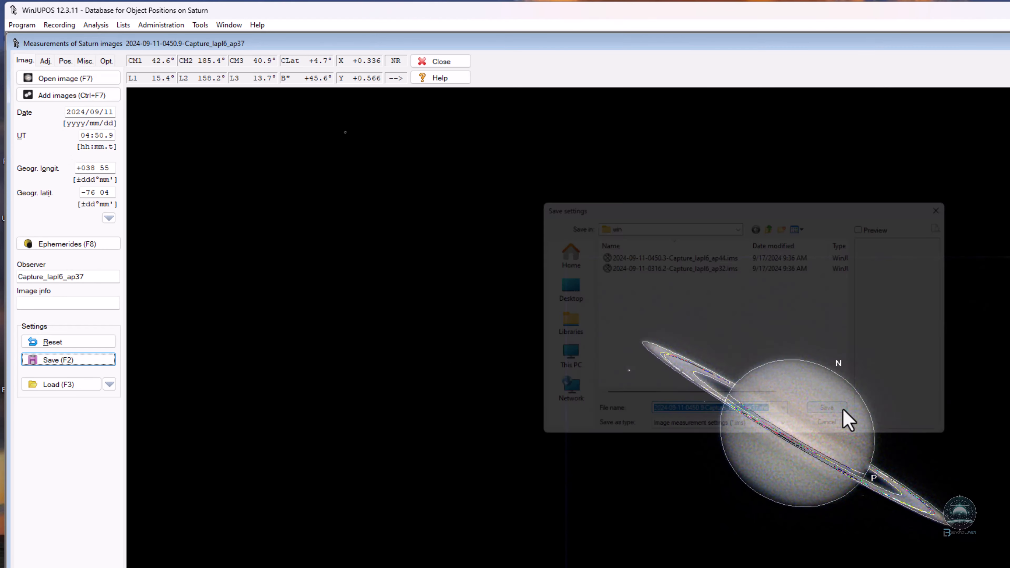
{"action": "left_click", "coordinate": [94, 80]}
{"action": "left_click", "coordinate": [806, 299]}
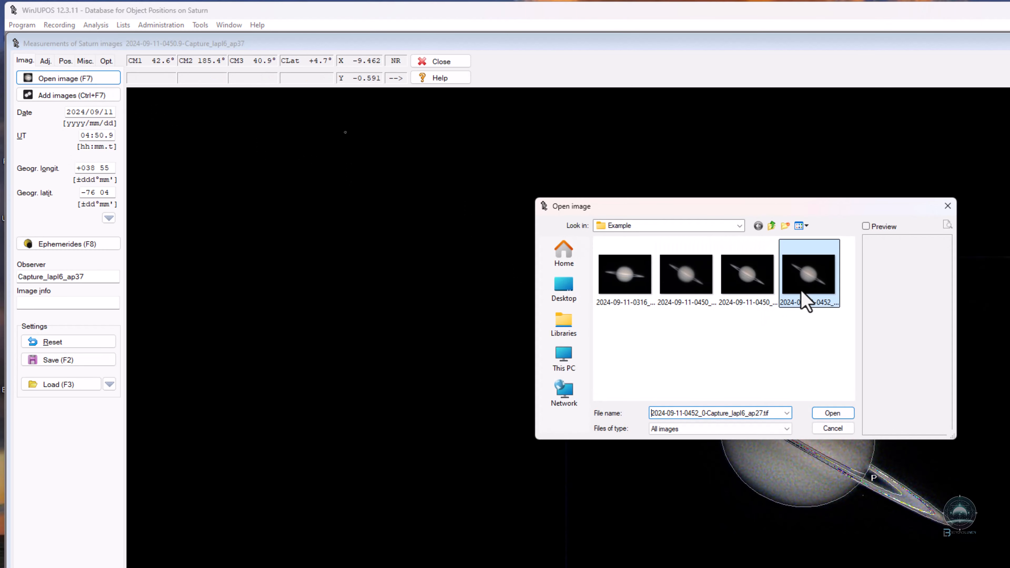
{"action": "left_click", "coordinate": [833, 414]}
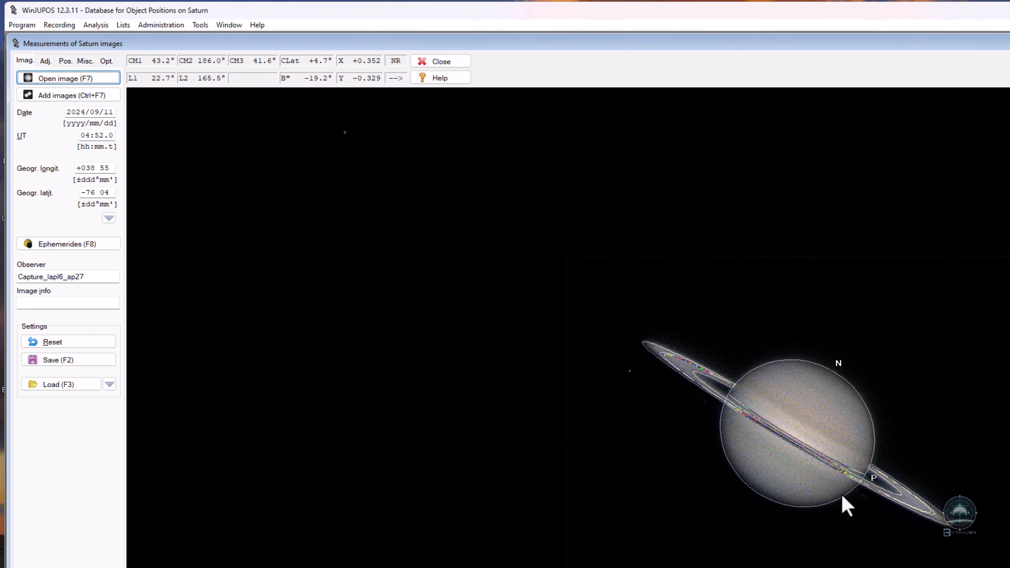
{"action": "left_click", "coordinate": [47, 61]}
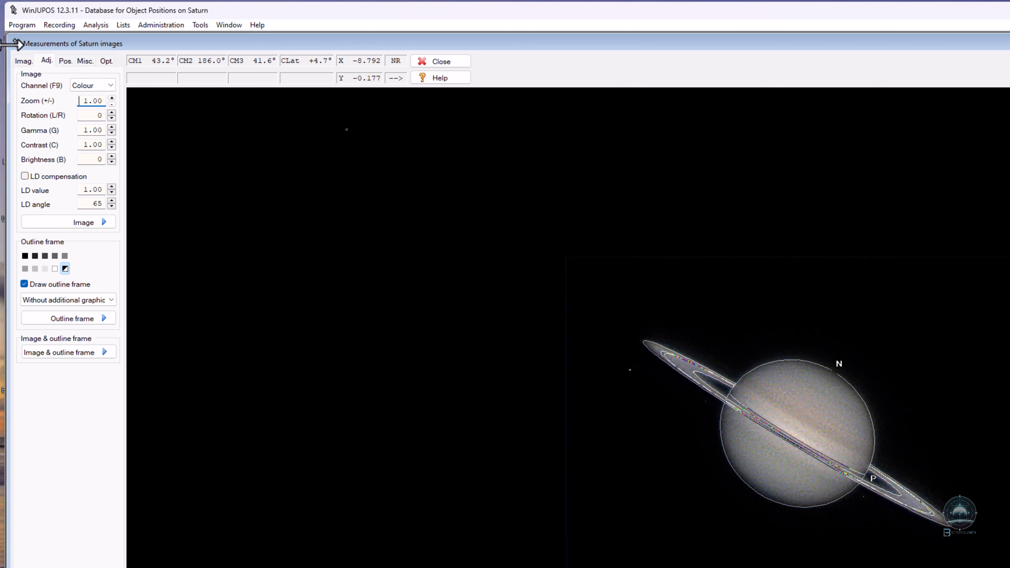
Save the fourth Saturn image's measurement settings as 2024-09-11-0452.0-Capture_lapl6_ap27
{"action": "left_click", "coordinate": [23, 61]}
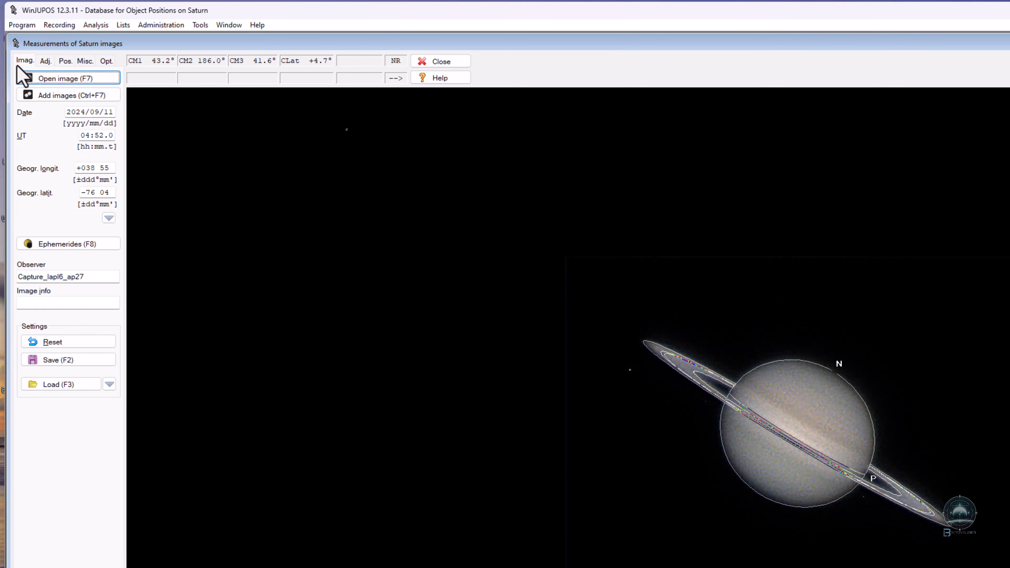
{"action": "left_click", "coordinate": [60, 360]}
{"action": "left_click", "coordinate": [832, 413]}
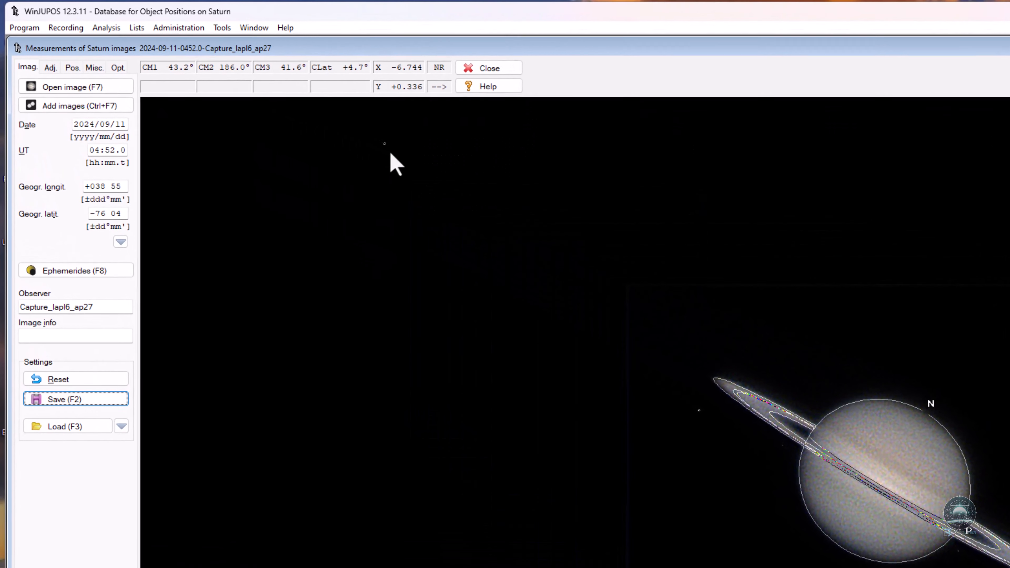
Open the De-rotation of images tool and start adding image measurements to it
{"action": "left_click", "coordinate": [223, 28]}
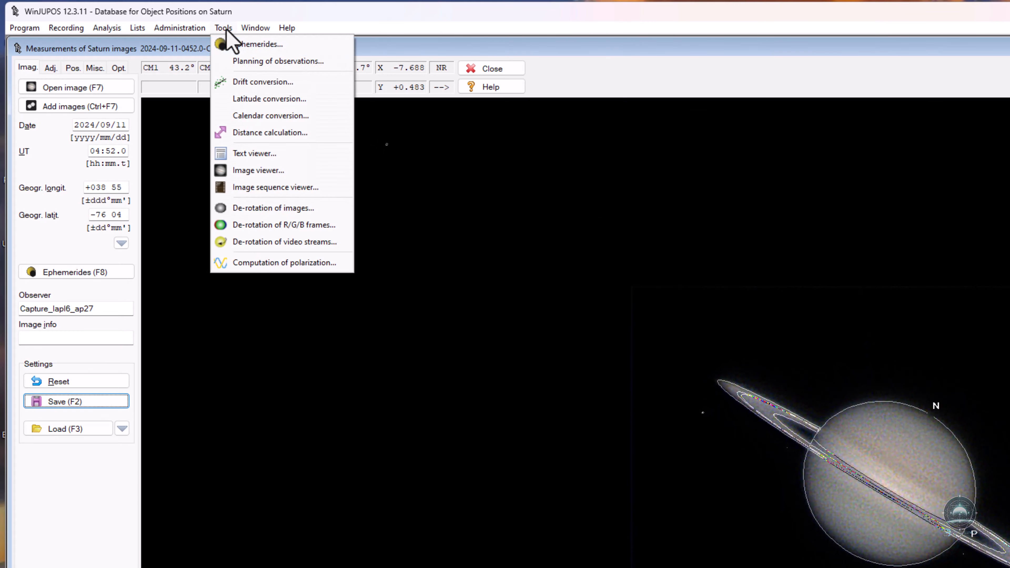
{"action": "left_click", "coordinate": [267, 209]}
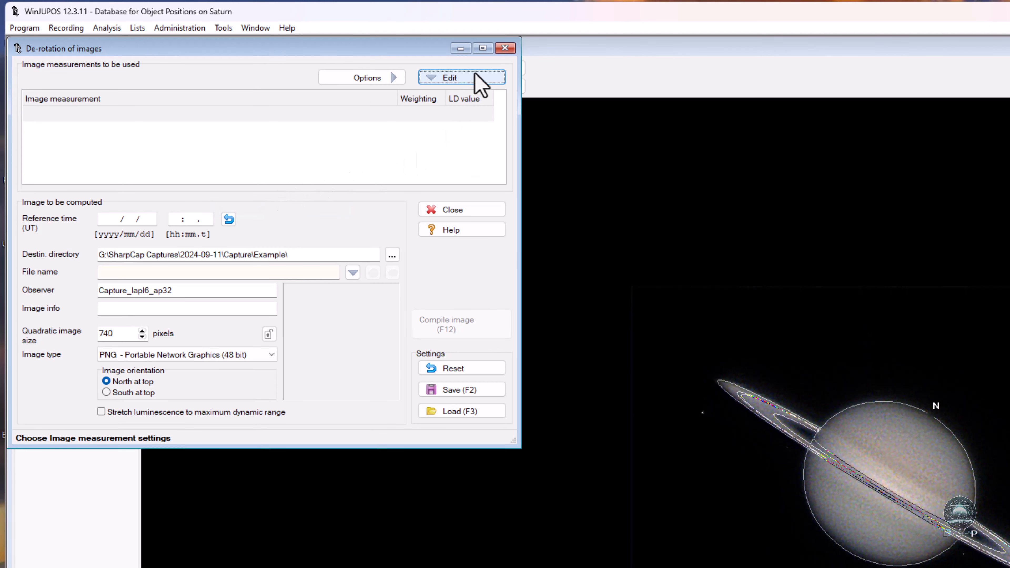
{"action": "left_click", "coordinate": [480, 79]}
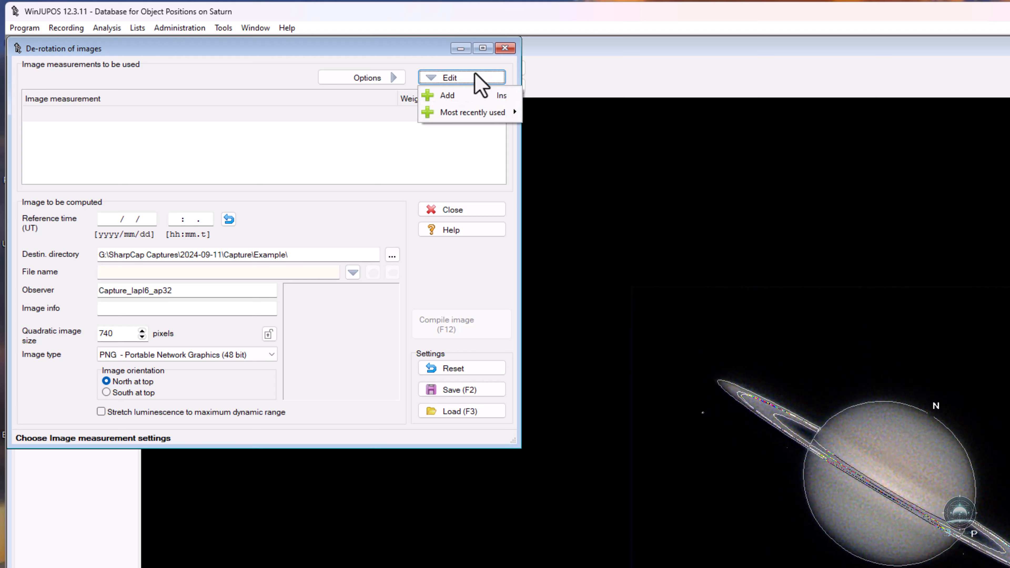
{"action": "left_click", "coordinate": [468, 95]}
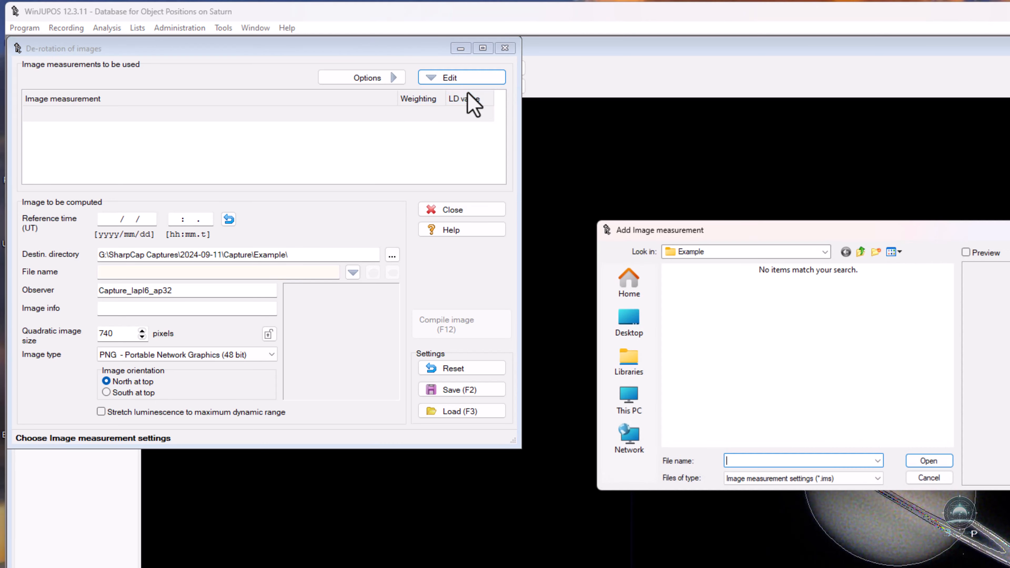
Add all four .ims measurement files from the SharpCap Captures\2024-09-11\Capture\win folder on drive G to the de-rotation
{"action": "left_click", "coordinate": [632, 406]}
{"action": "double_click", "coordinate": [728, 427]}
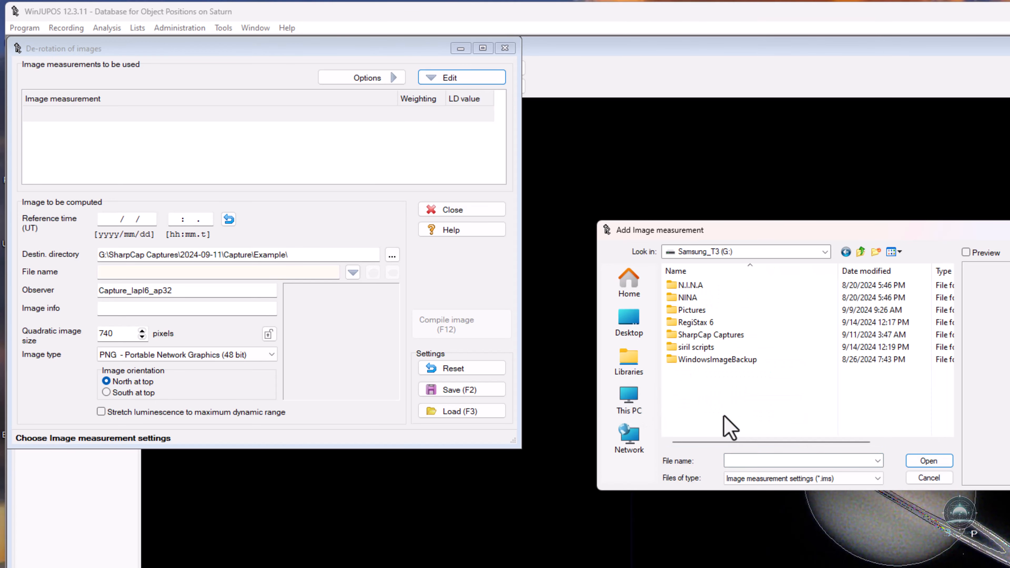
{"action": "double_click", "coordinate": [714, 337]}
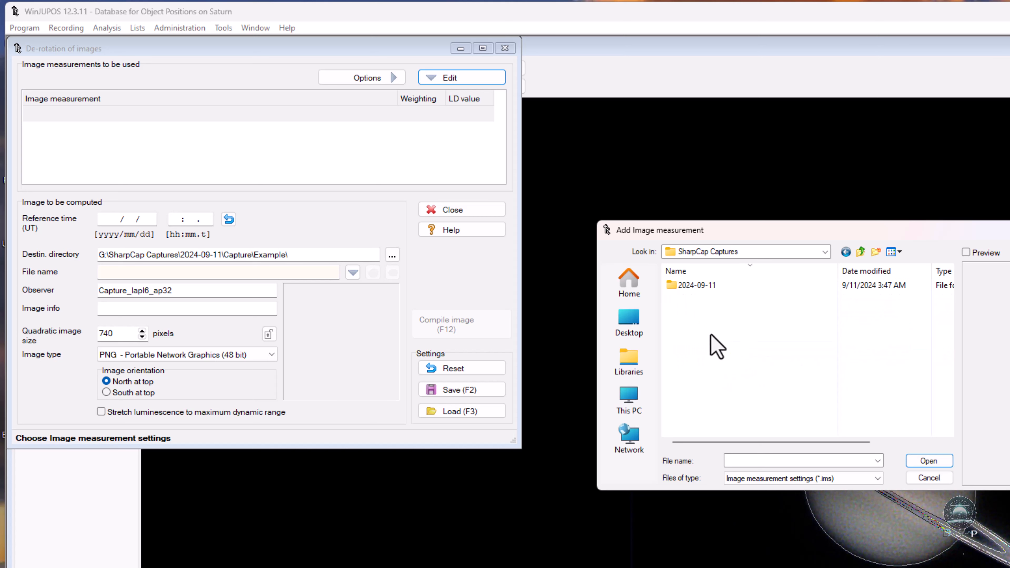
{"action": "double_click", "coordinate": [690, 286]}
{"action": "double_click", "coordinate": [690, 286]}
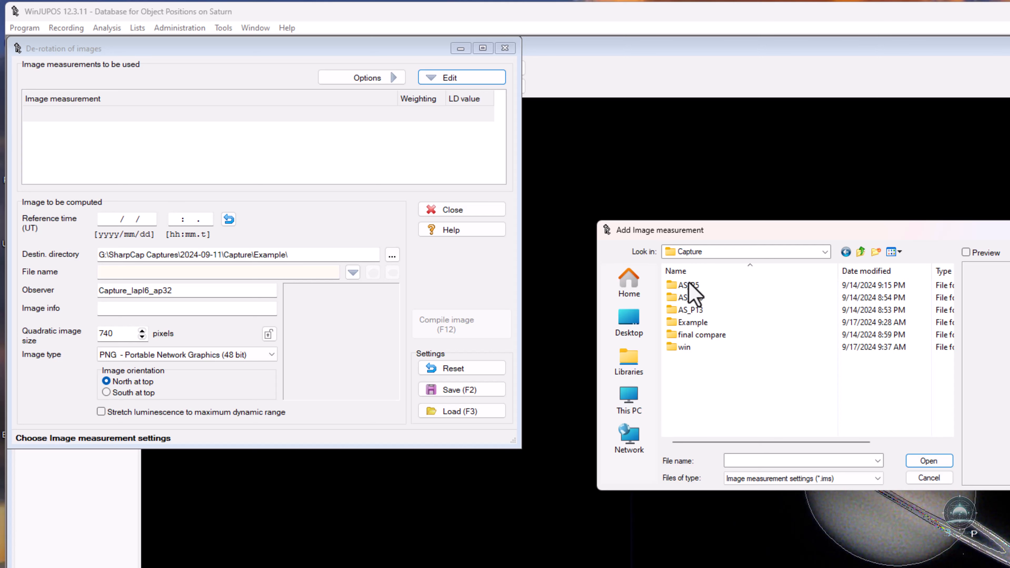
{"action": "double_click", "coordinate": [683, 346]}
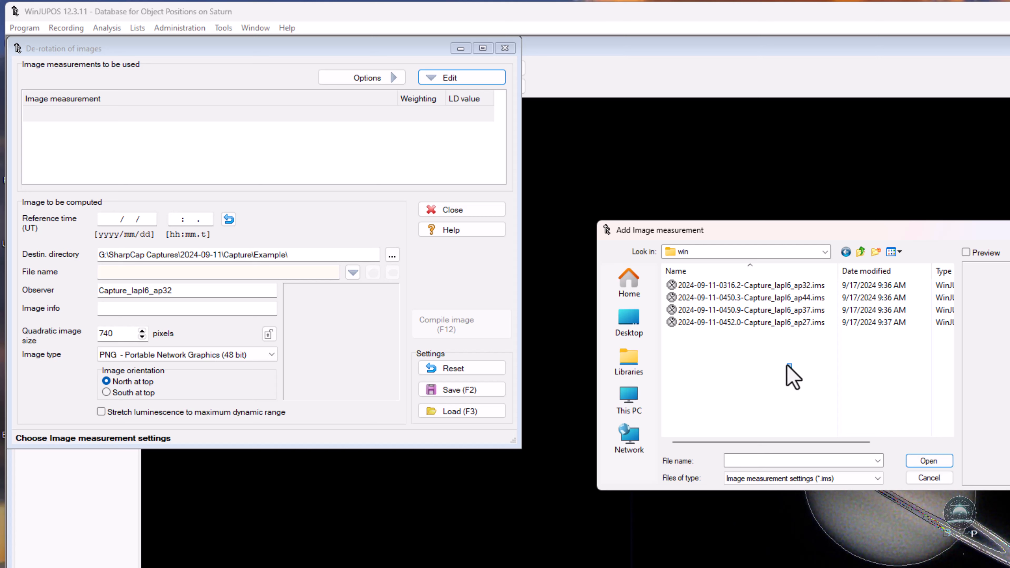
{"action": "left_click_drag", "start_coordinate": [794, 378], "coordinate": [705, 286]}
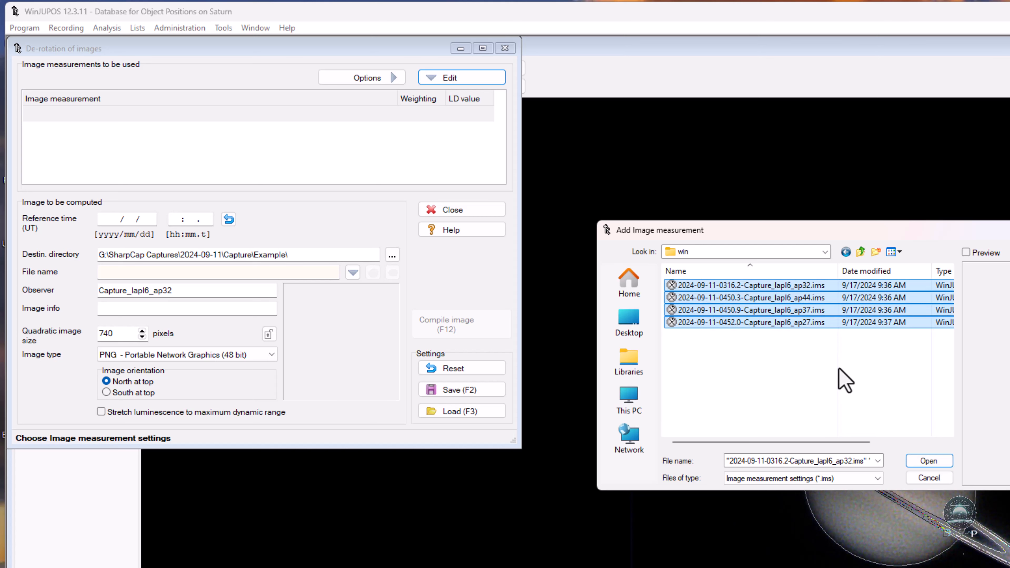
{"action": "left_click", "coordinate": [931, 461]}
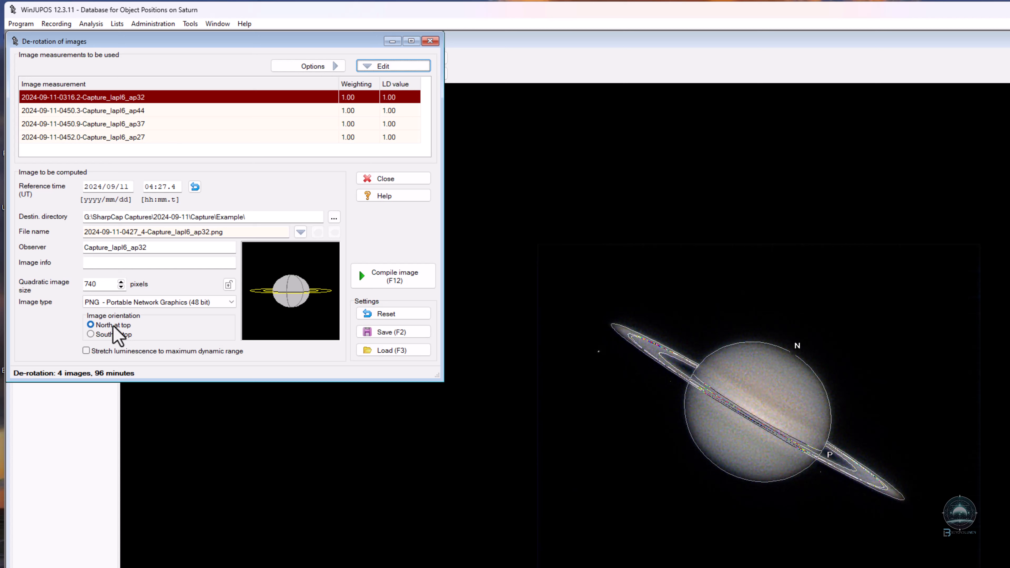
Compile the de-rotated Saturn image with north at top and move the resulting image window clear of the de-rotation settings
{"action": "left_click", "coordinate": [111, 334]}
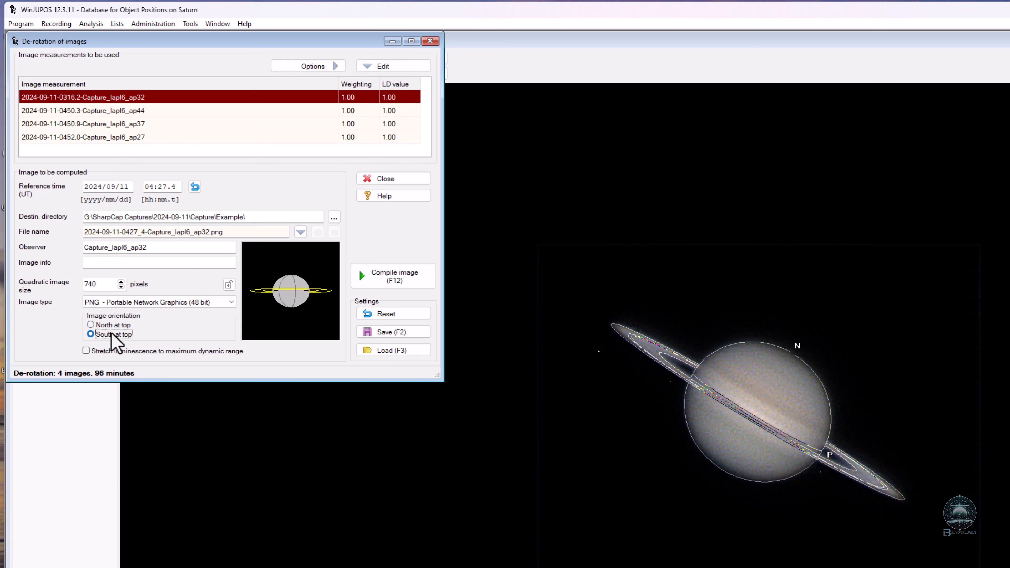
{"action": "left_click", "coordinate": [115, 324]}
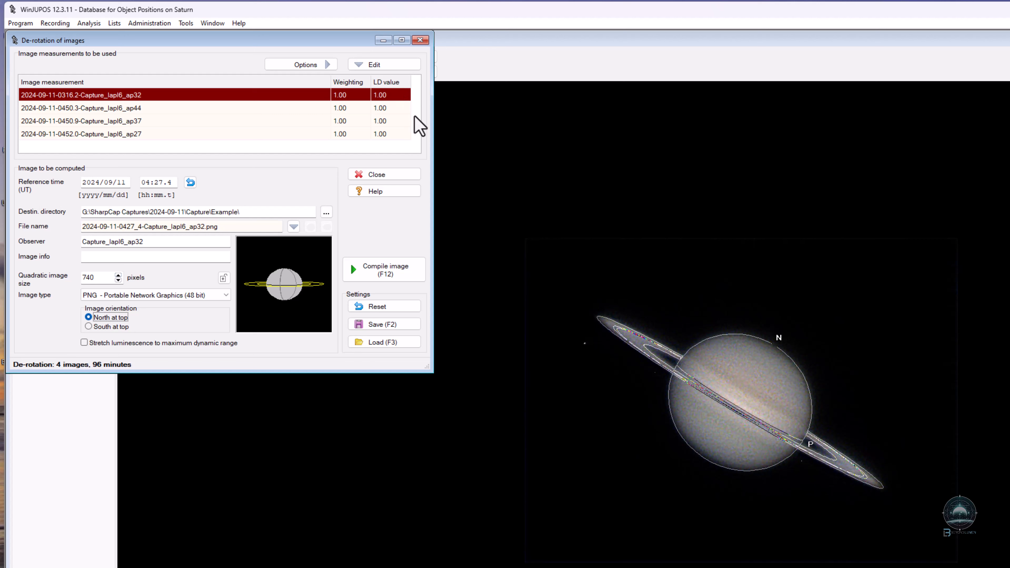
{"action": "left_click", "coordinate": [408, 272]}
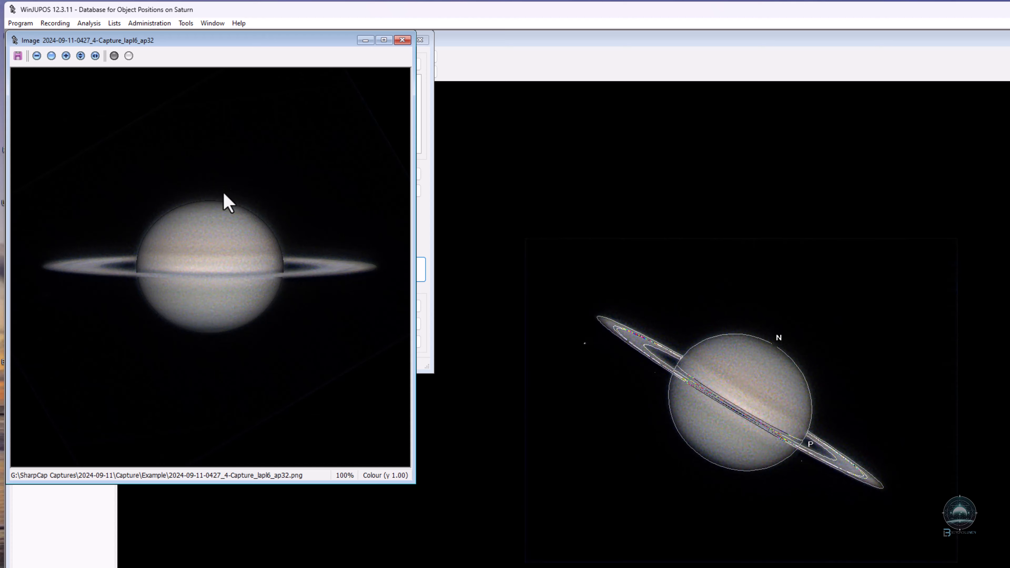
{"action": "left_click_drag", "start_coordinate": [298, 42], "coordinate": [978, 87]}
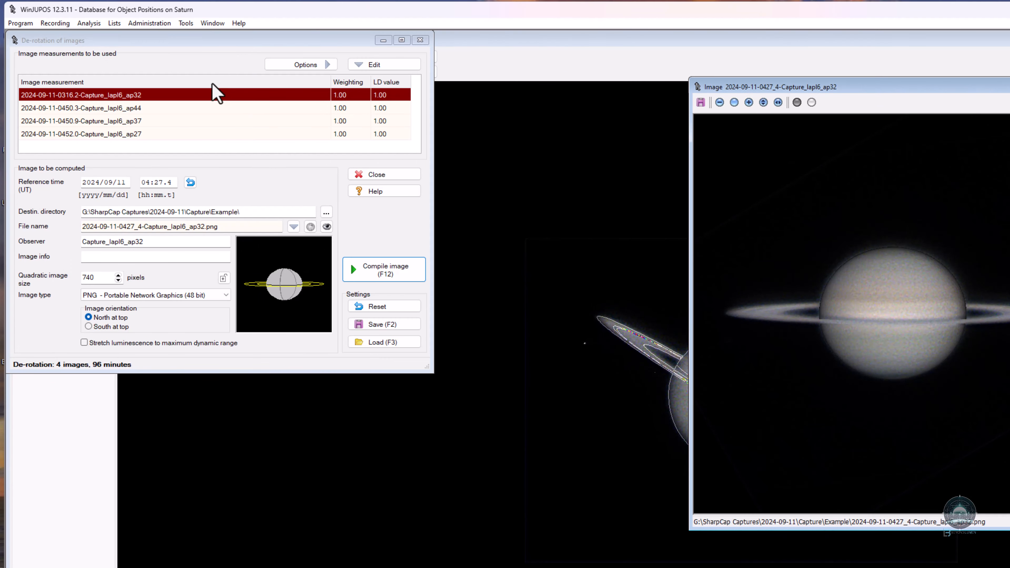
Set the LD value of all four image measurements to 0.75 and recompile the de-rotated image, overwriting the existing file
{"action": "left_click", "coordinate": [168, 82]}
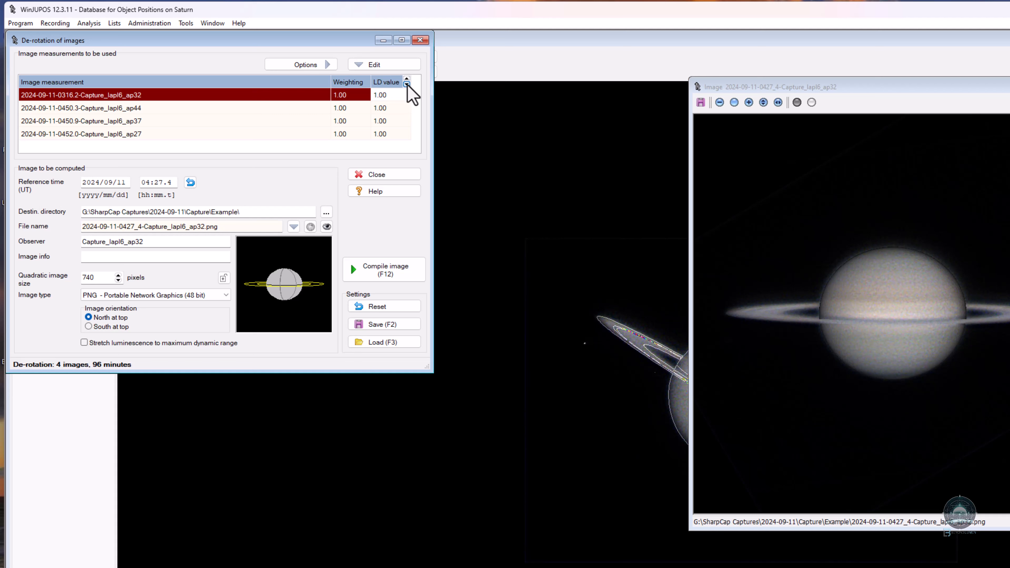
{"action": "left_click", "coordinate": [407, 84]}
{"action": "left_click", "coordinate": [407, 84]}
{"action": "left_click", "coordinate": [407, 84]}
{"action": "left_click", "coordinate": [406, 84]}
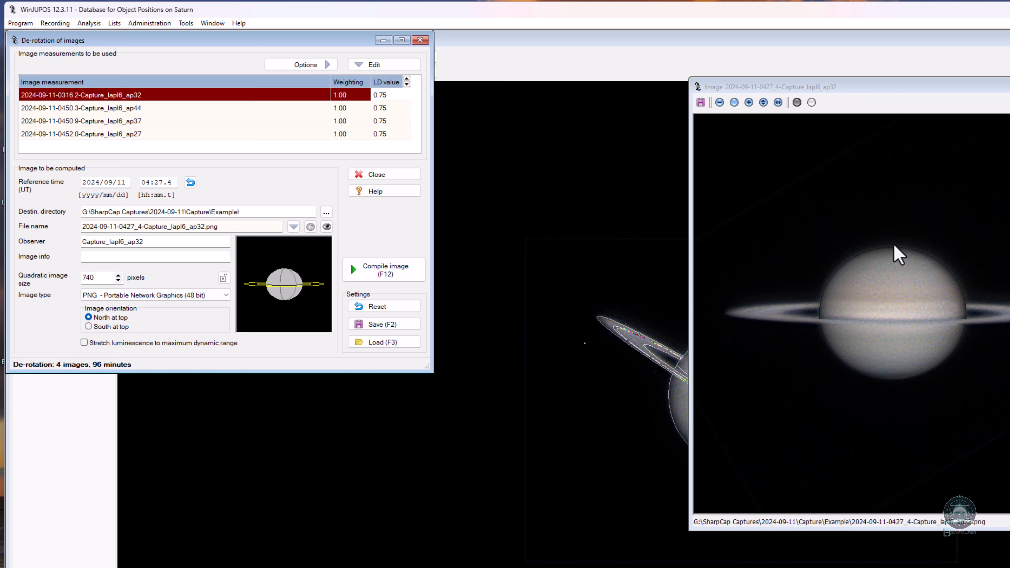
{"action": "left_click", "coordinate": [406, 274]}
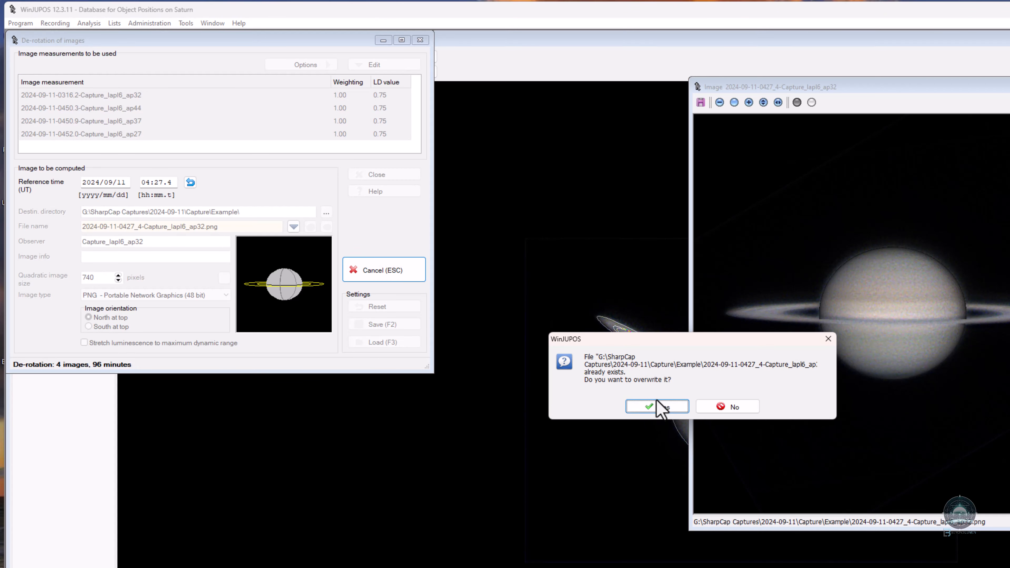
{"action": "left_click", "coordinate": [659, 407]}
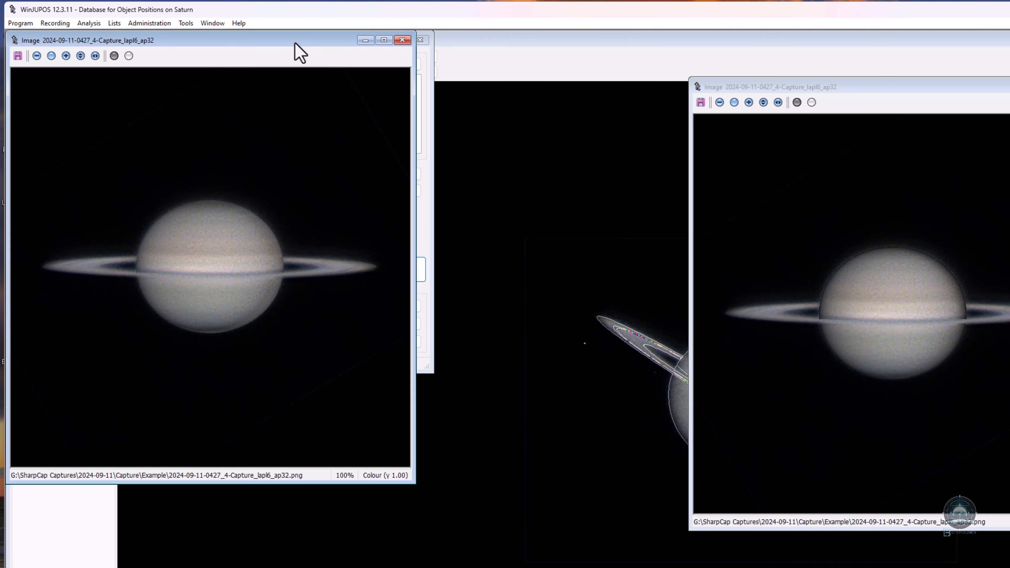
Move the compiled image aside, set the LD value of all four measurements to 0.70, and recompile over the existing file
{"action": "left_click_drag", "start_coordinate": [296, 41], "coordinate": [1009, 100]}
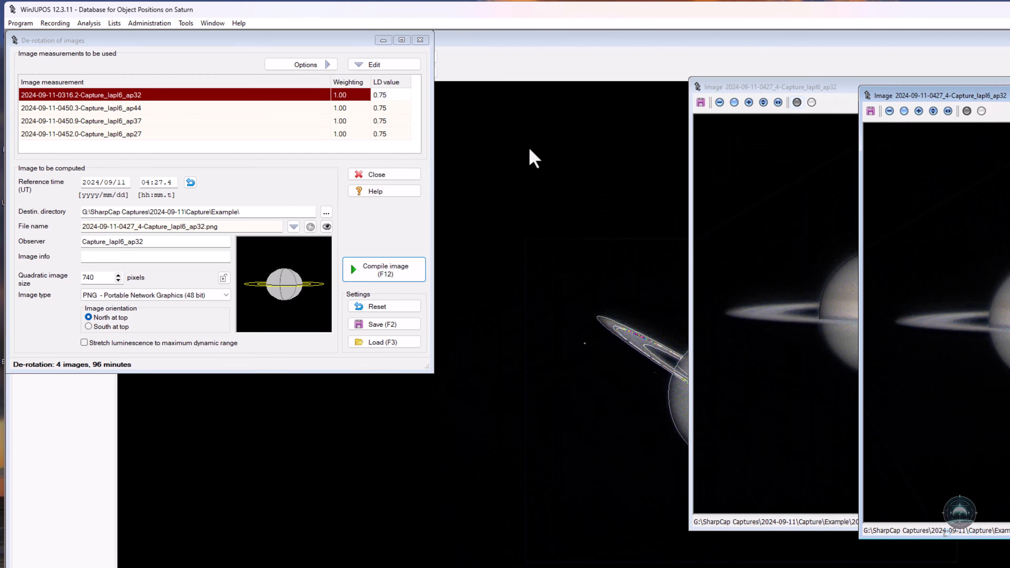
{"action": "left_click", "coordinate": [400, 81]}
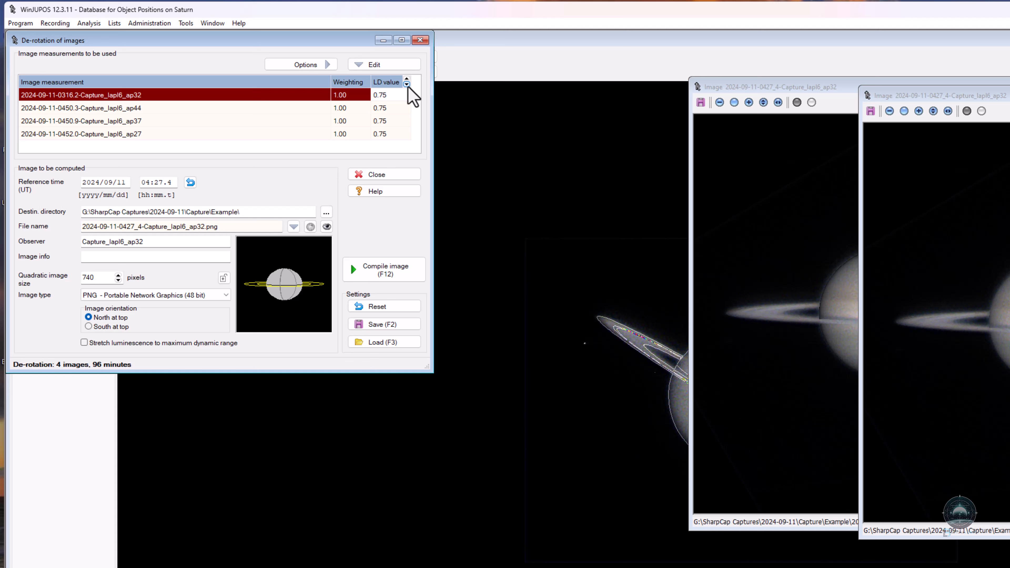
{"action": "left_click", "coordinate": [406, 84]}
{"action": "left_click", "coordinate": [406, 84]}
{"action": "left_click", "coordinate": [406, 84]}
{"action": "left_click", "coordinate": [406, 84]}
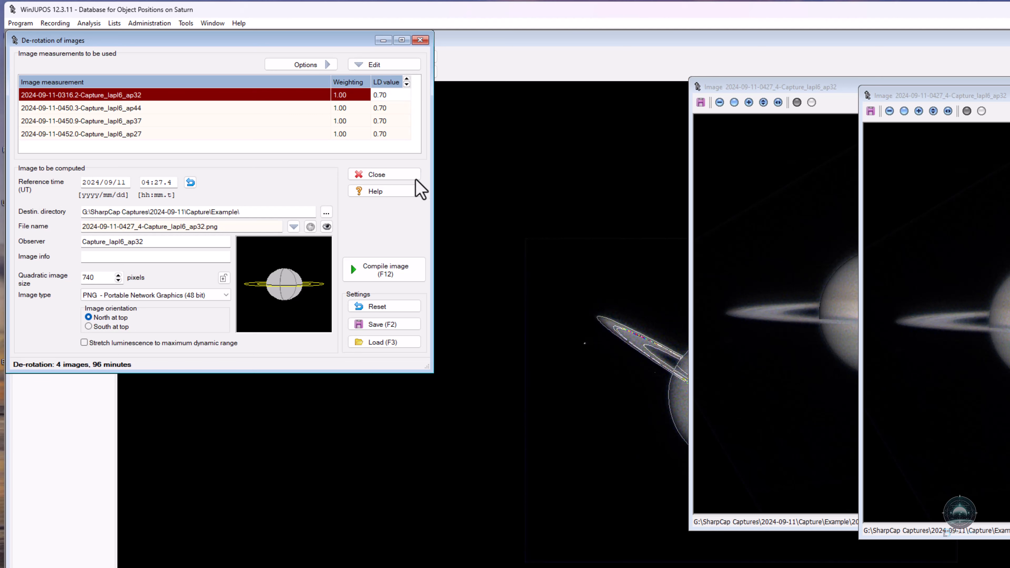
{"action": "left_click", "coordinate": [392, 273]}
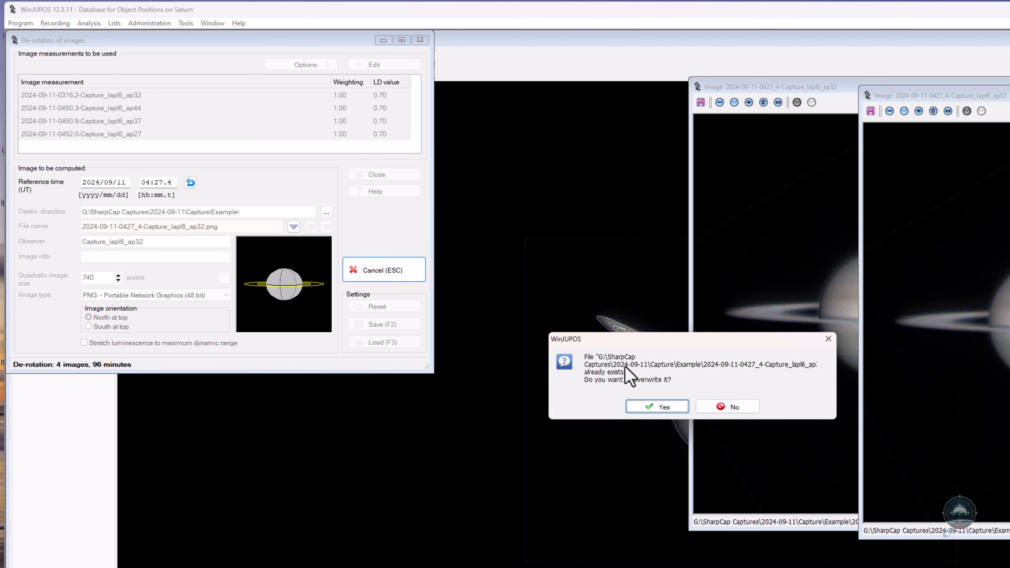
{"action": "left_click", "coordinate": [656, 407]}
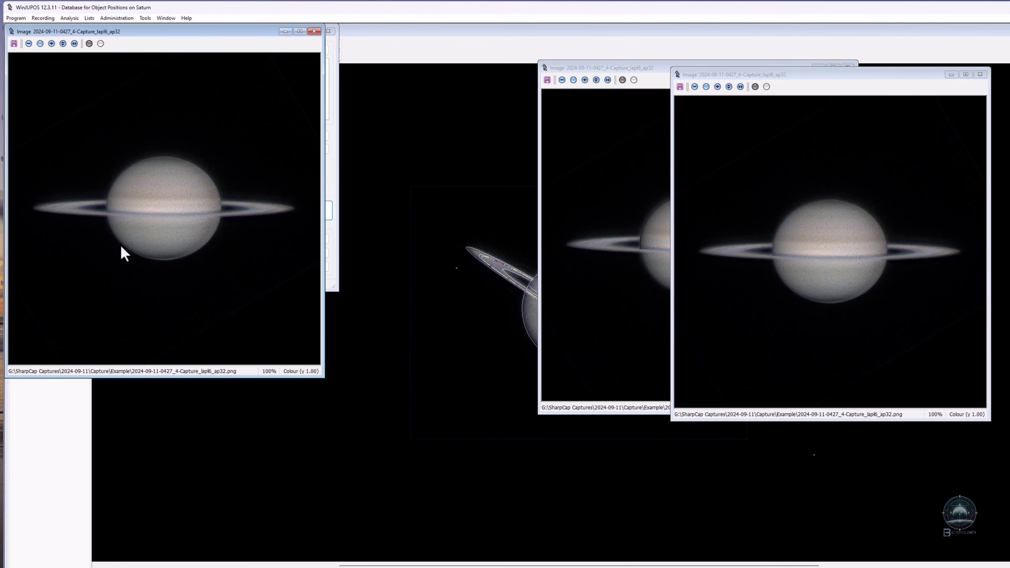
Close the newest compiled image, set the LD value of all four measurements to 0.76, and recompile over the existing file
{"action": "left_click", "coordinate": [314, 31]}
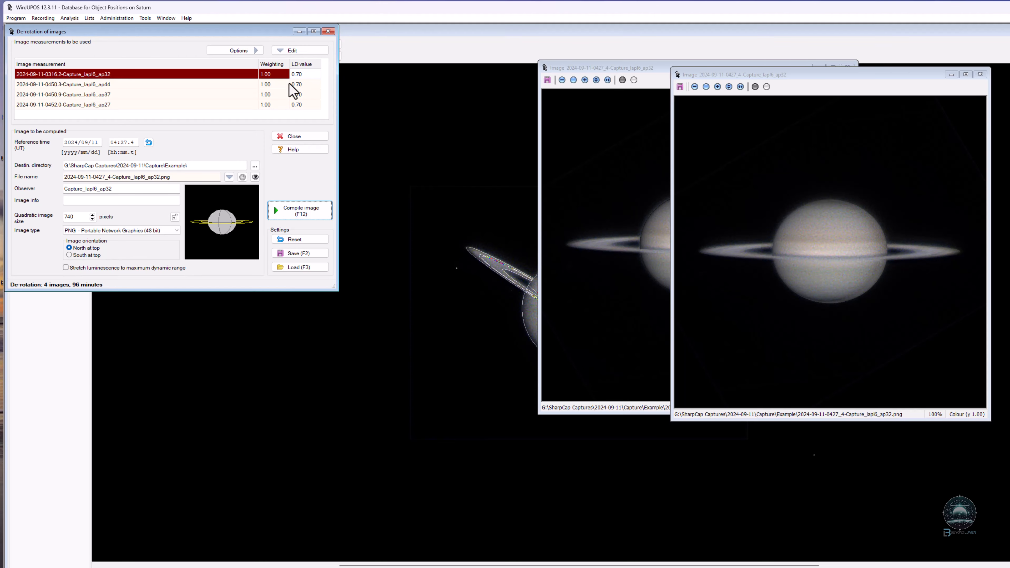
{"action": "left_click", "coordinate": [317, 61]}
{"action": "left_click", "coordinate": [312, 213]}
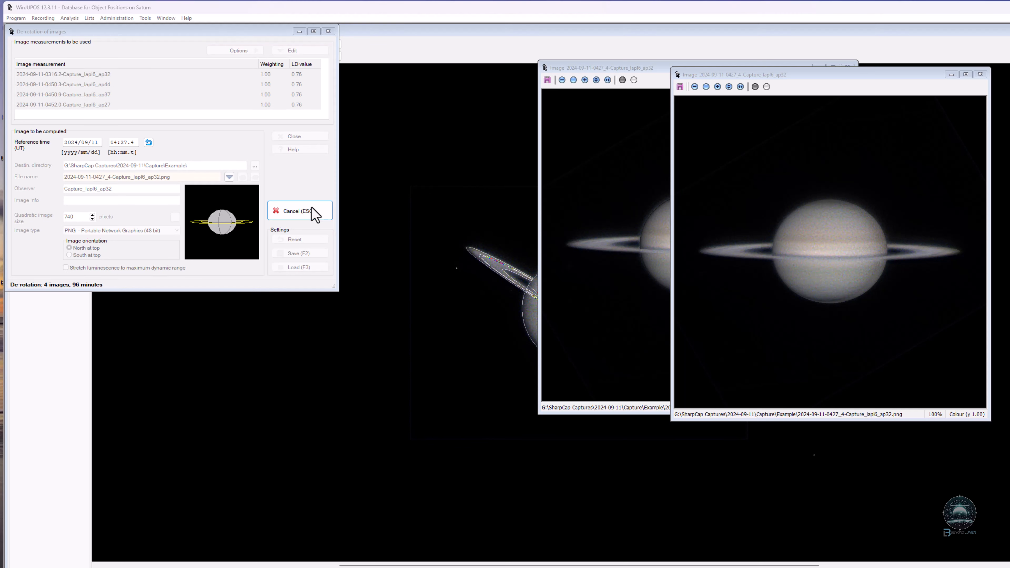
{"action": "left_click", "coordinate": [497, 319]}
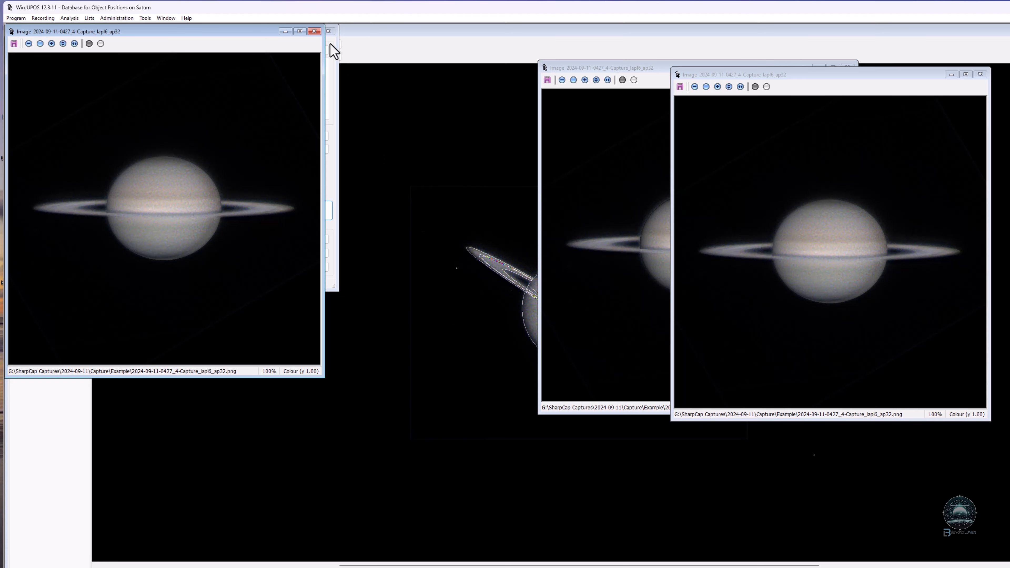
Close the latest result, set the LD value of all four measurements to 0.80, and recompile over the existing file
{"action": "left_click", "coordinate": [315, 31]}
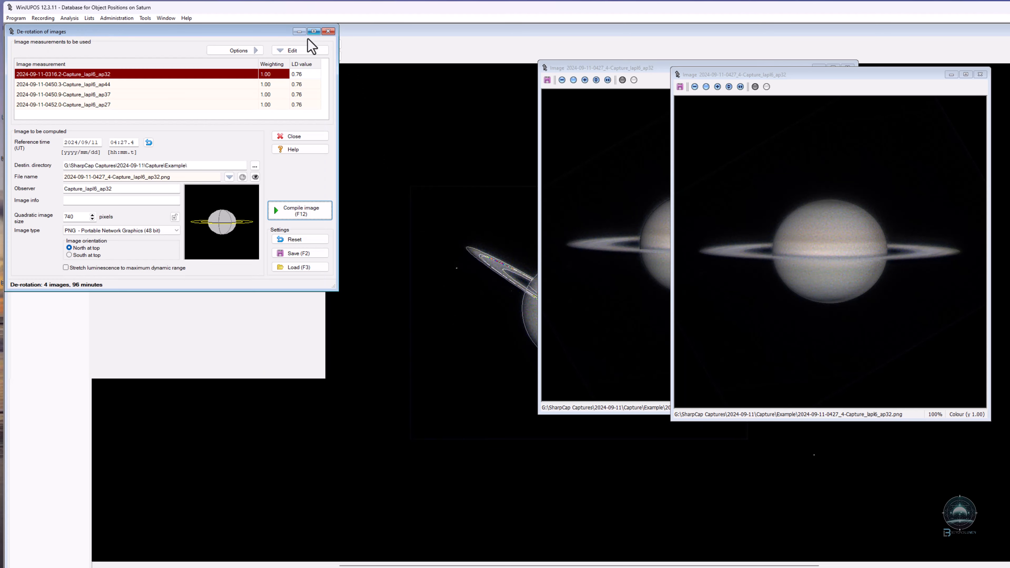
{"action": "left_click", "coordinate": [199, 73]}
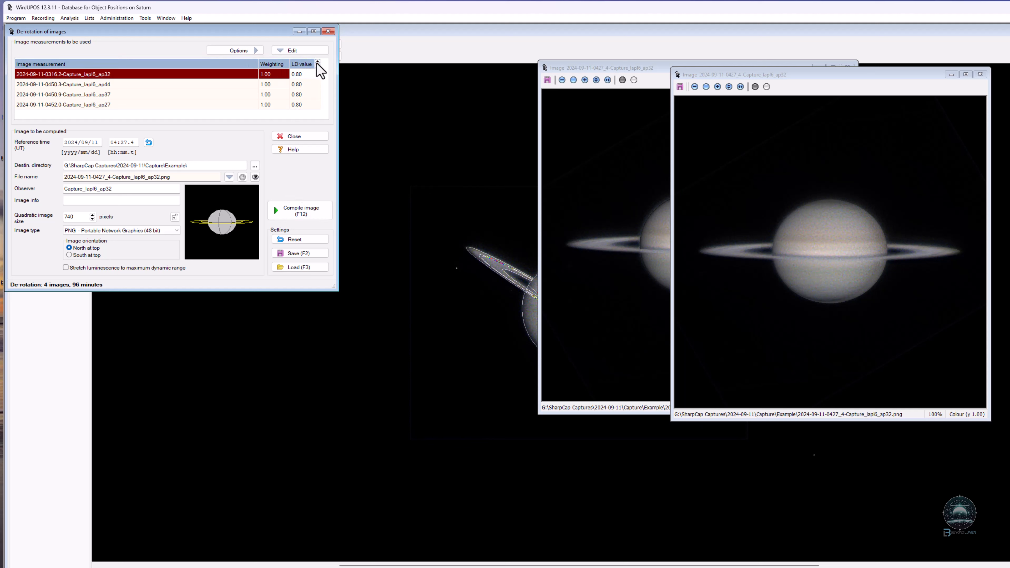
{"action": "left_click", "coordinate": [307, 215]}
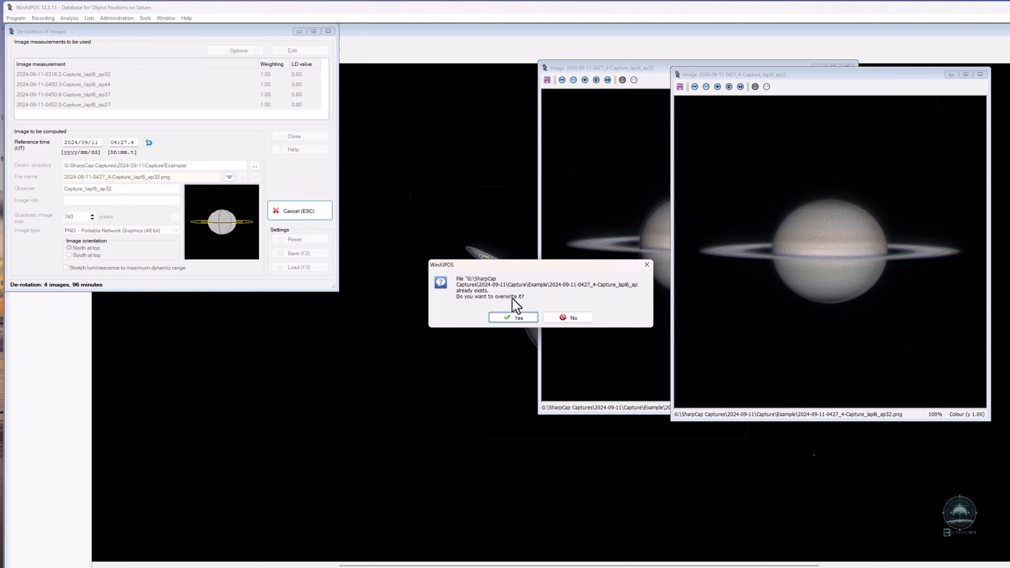
{"action": "left_click", "coordinate": [515, 318]}
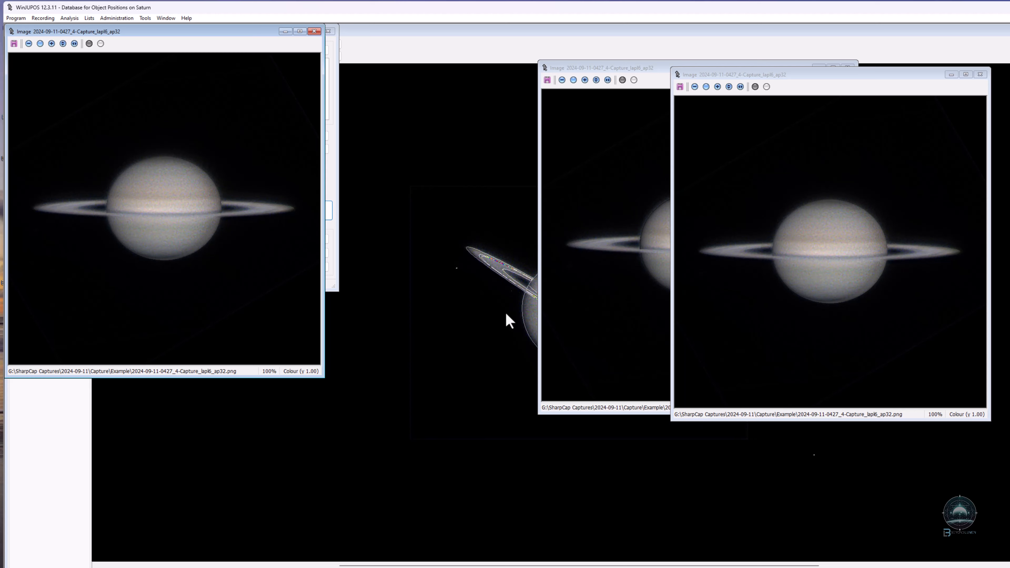
Close the two older compiled Saturn images and start saving the remaining de-rotated image
{"action": "left_click", "coordinate": [981, 74]}
{"action": "left_click", "coordinate": [848, 68]}
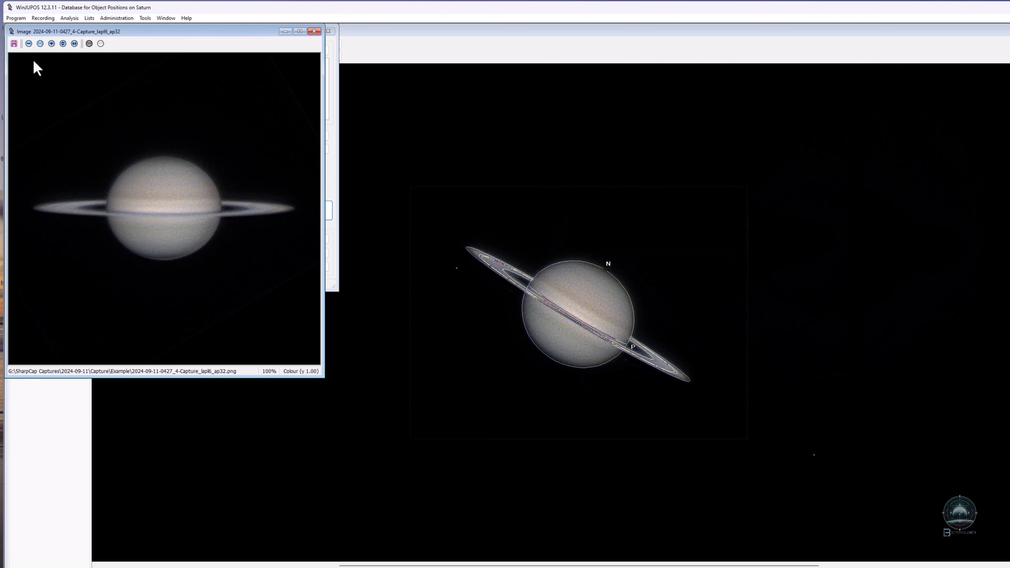
{"action": "left_click", "coordinate": [14, 44]}
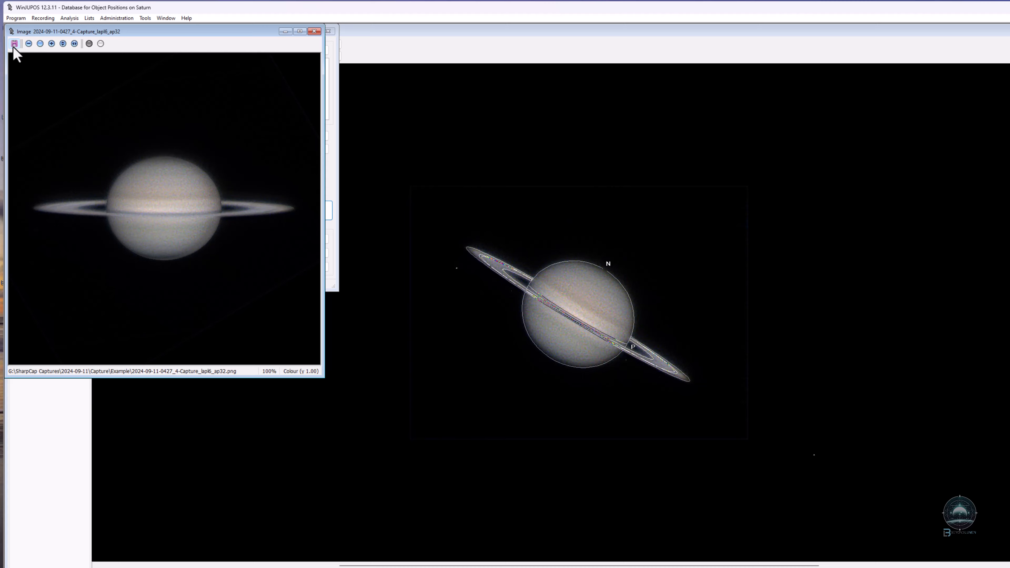